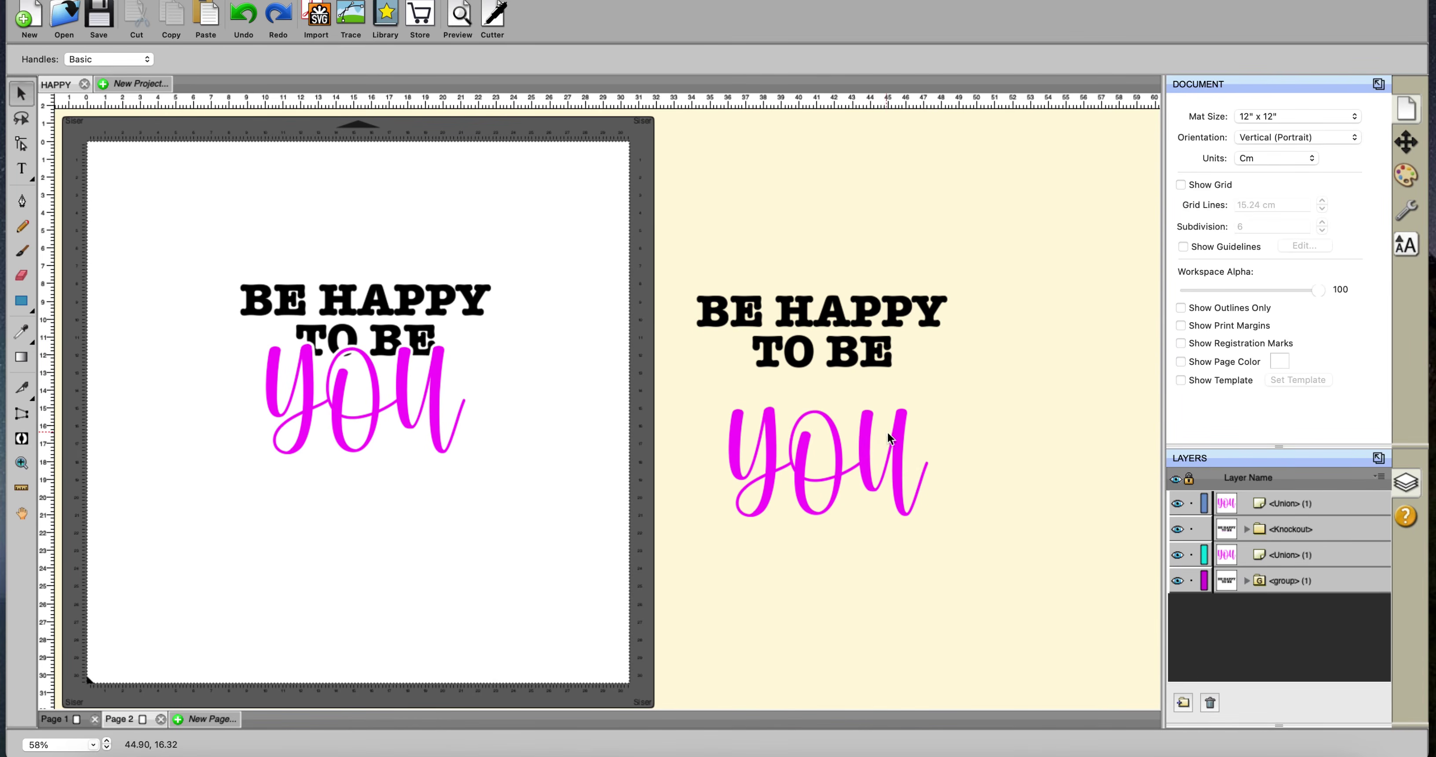
# Move the magenta YOU beside the mat up to overlap TO BE, and center it horizontally with the black text.
pyautogui.moveTo(901, 445); pyautogui.dragTo(908, 394)
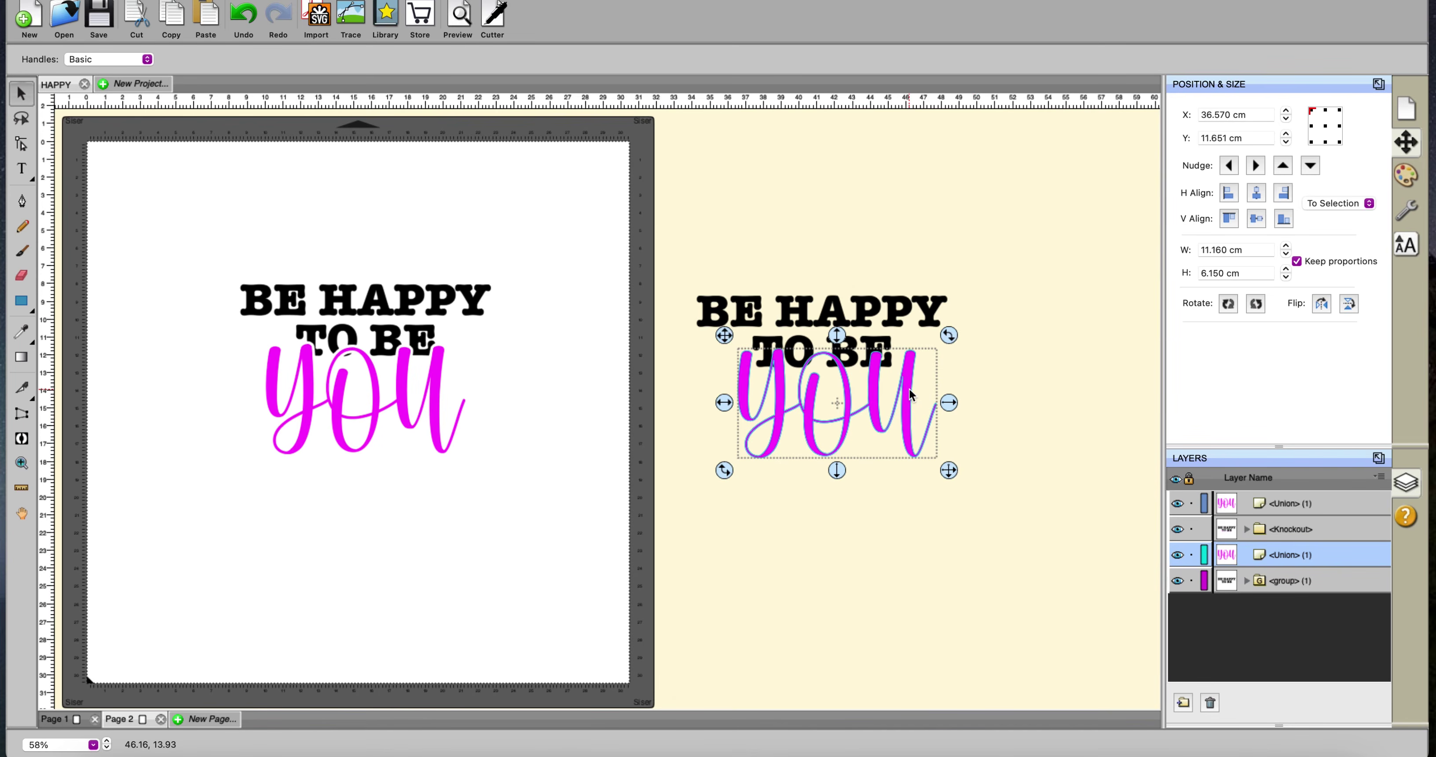
pyautogui.moveTo(666, 247); pyautogui.dragTo(1027, 573)
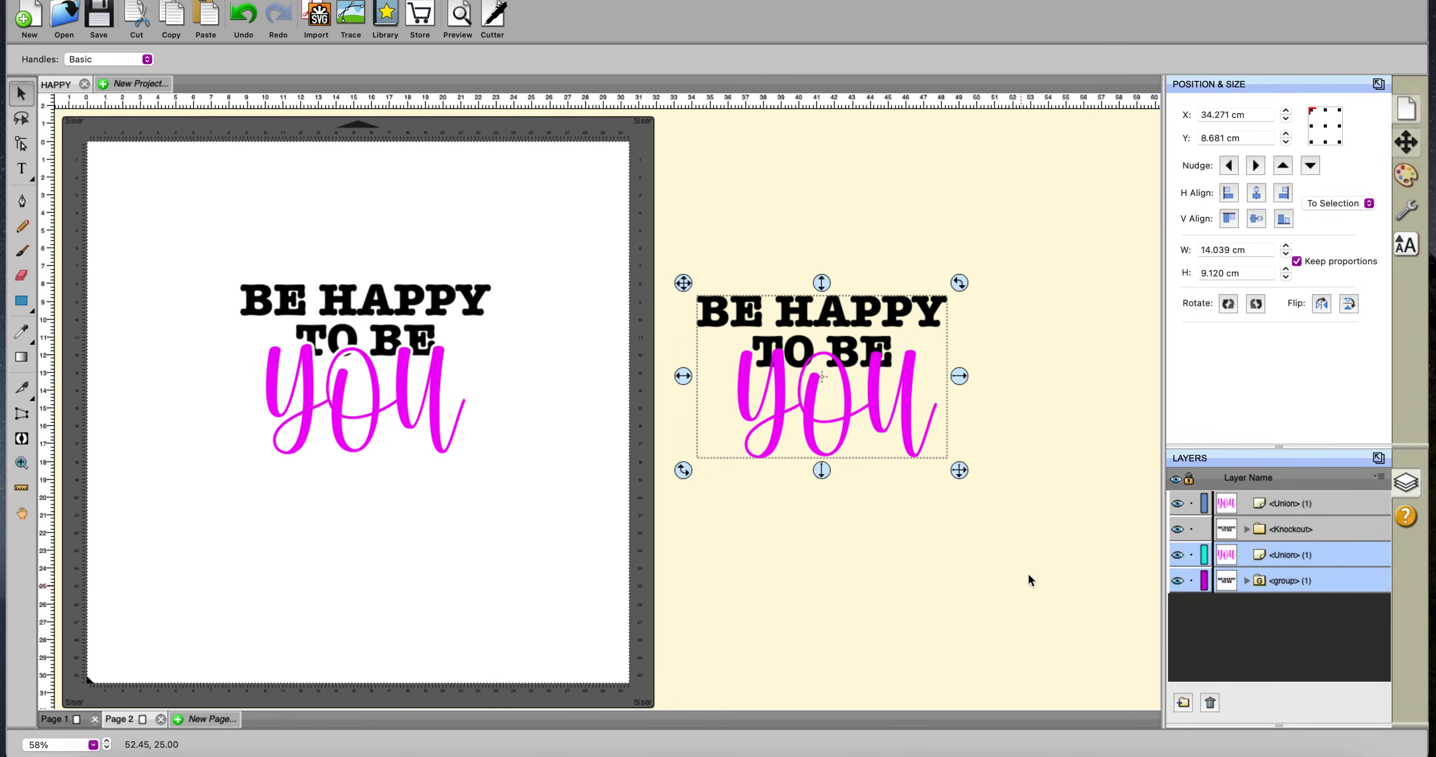
pyautogui.click(1256, 194)
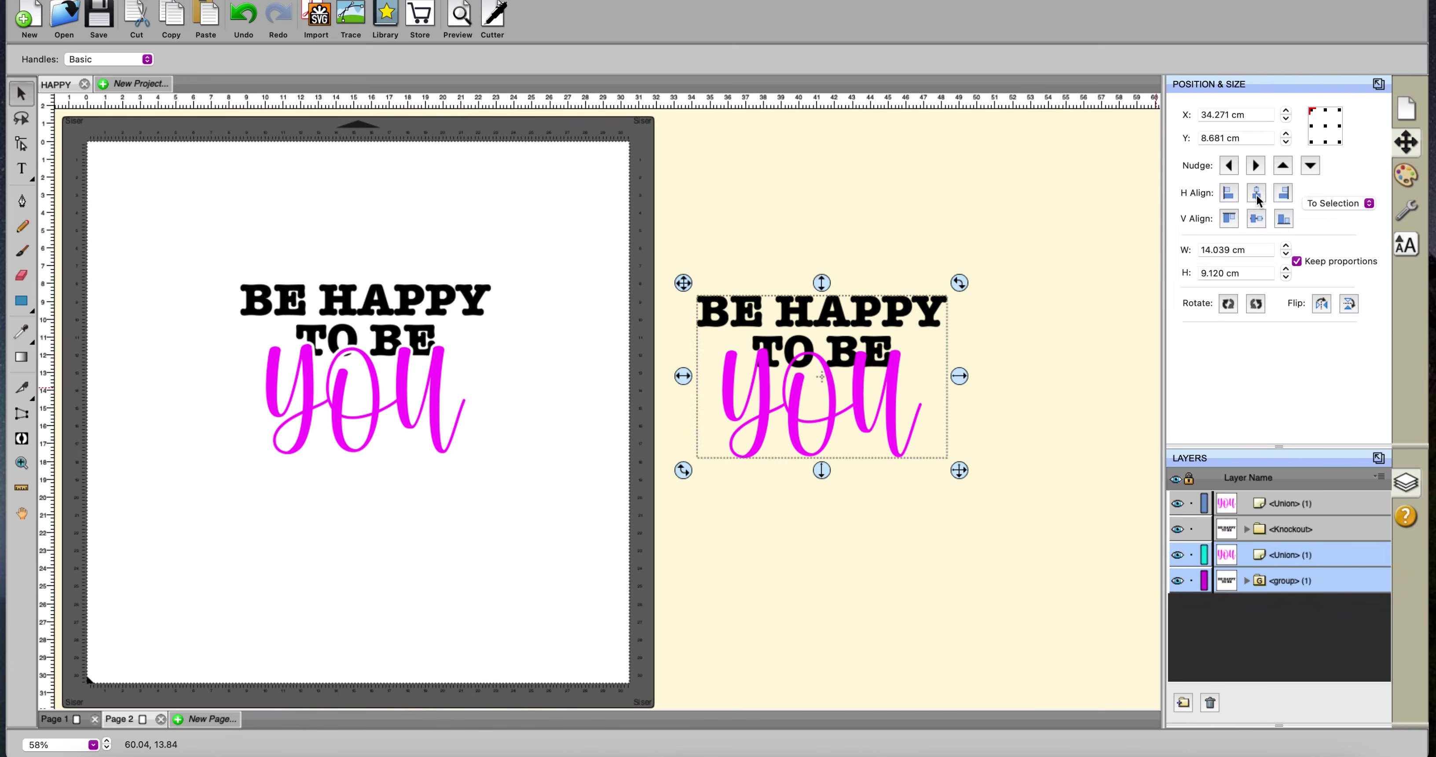
pyautogui.click(1044, 498)
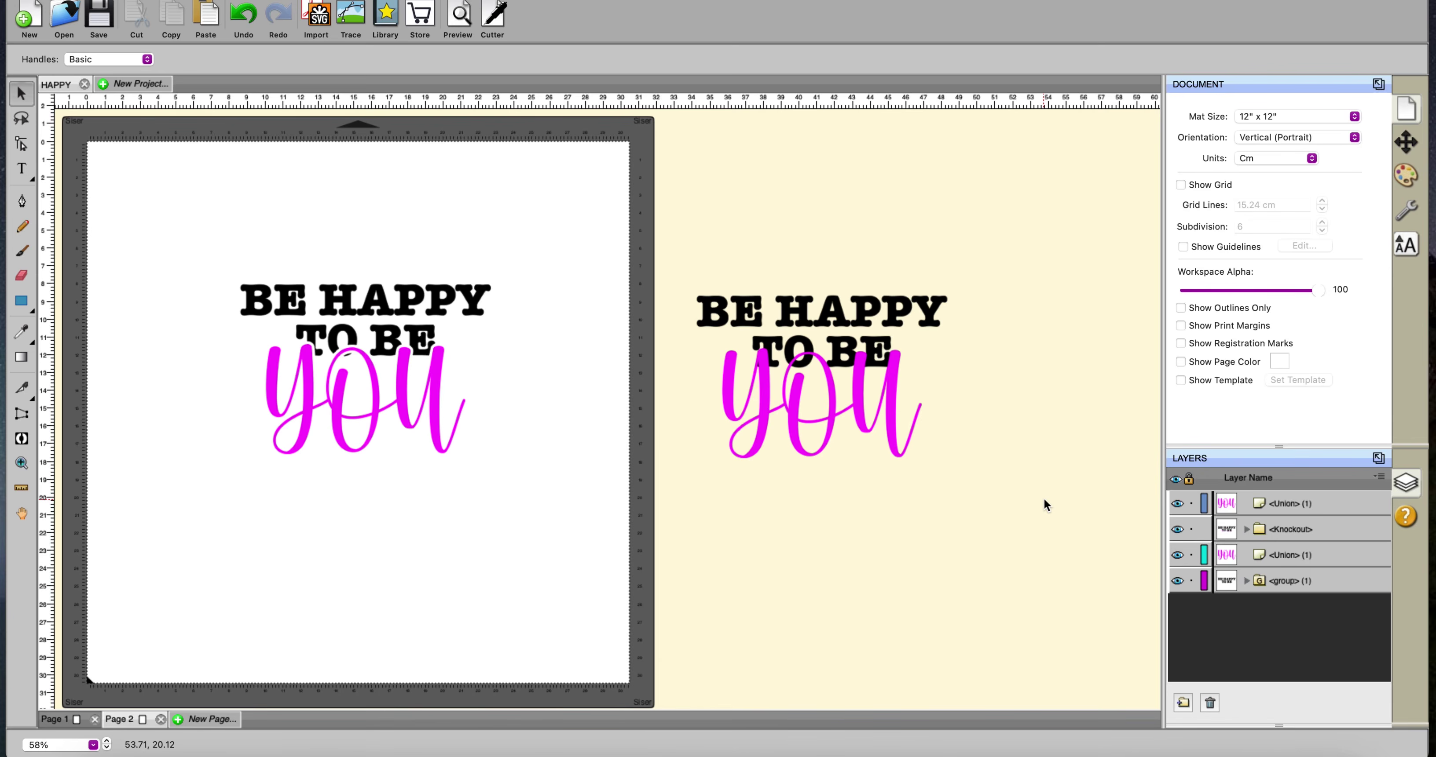
# Nudge the magenta YOU beside the mat down slightly, to a Y position of 12.051 cm.
pyautogui.click(893, 421)
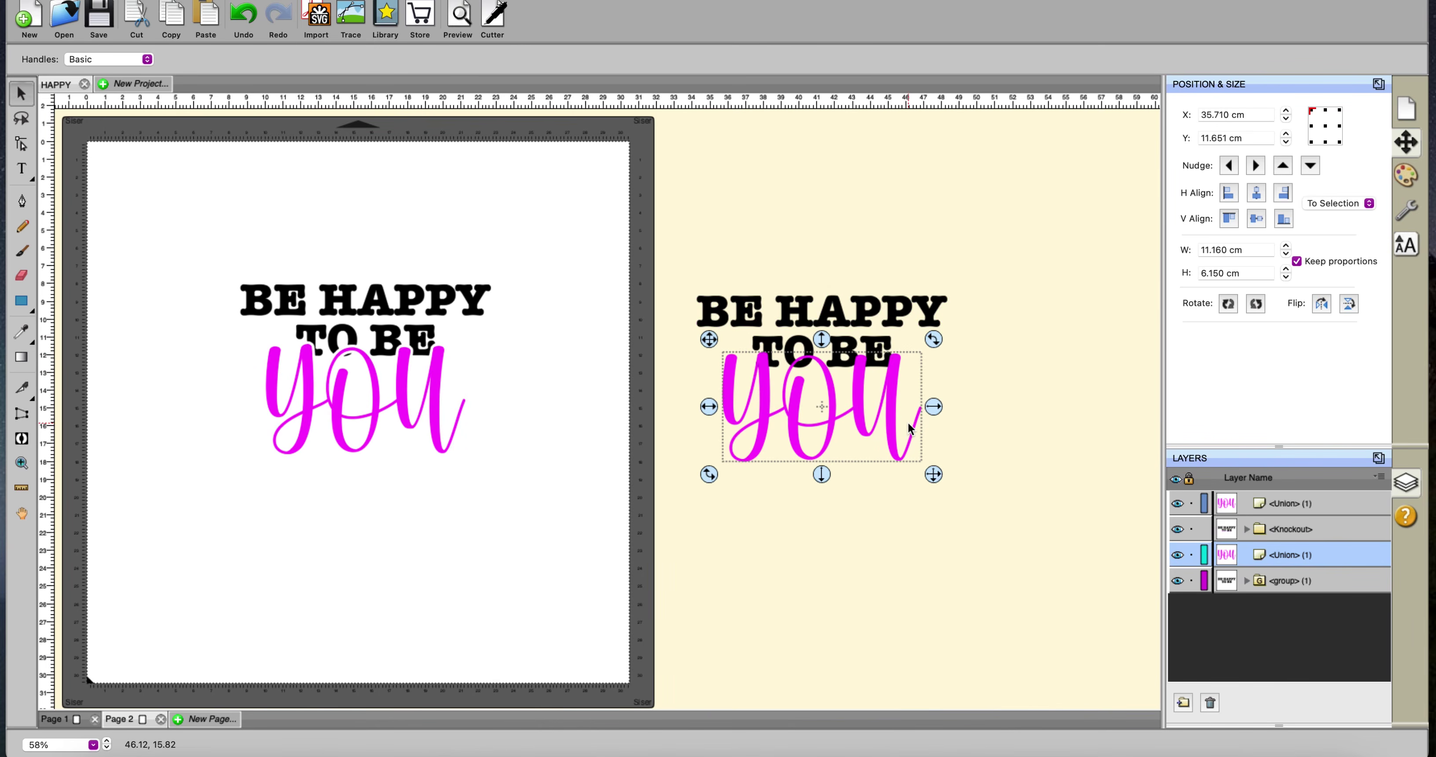
pyautogui.press('Down')
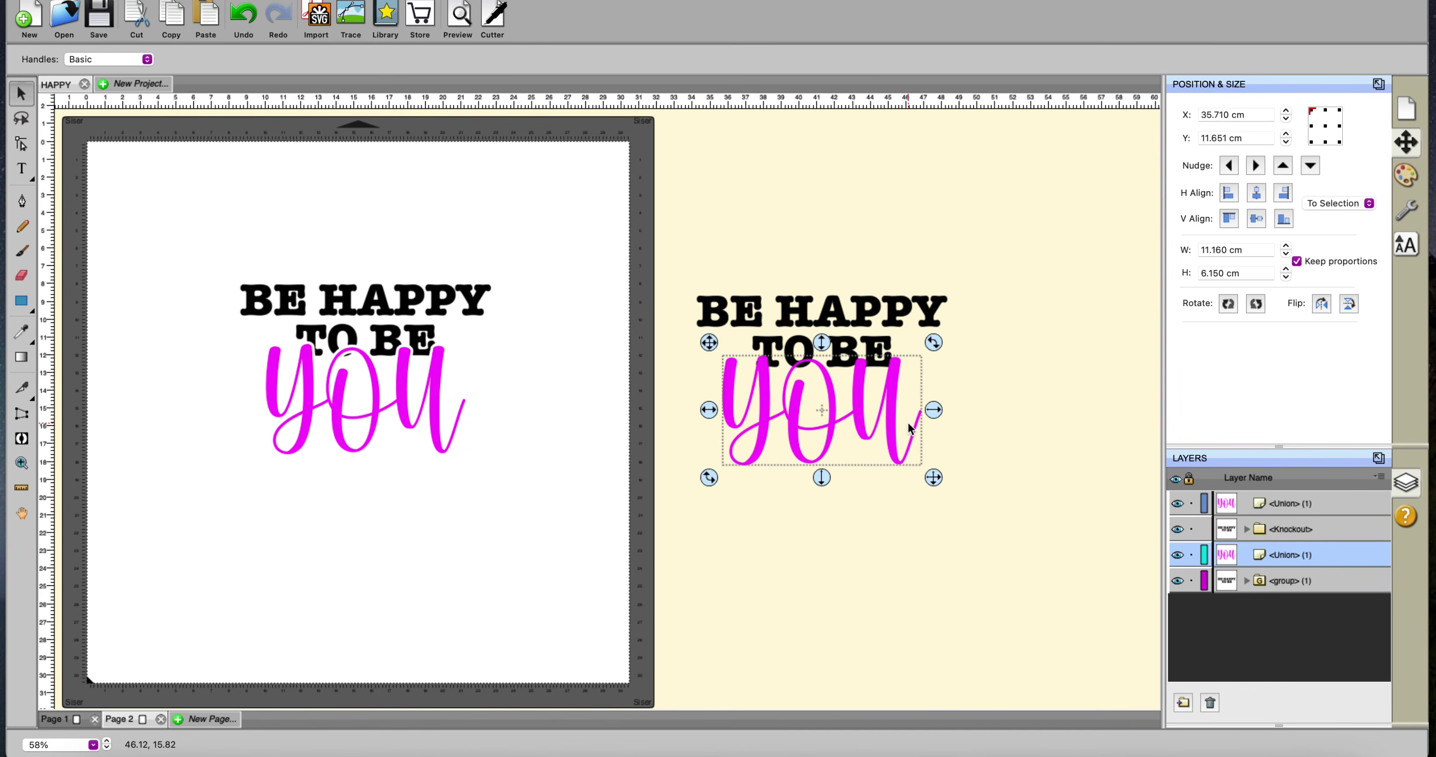
pyautogui.press('Down')
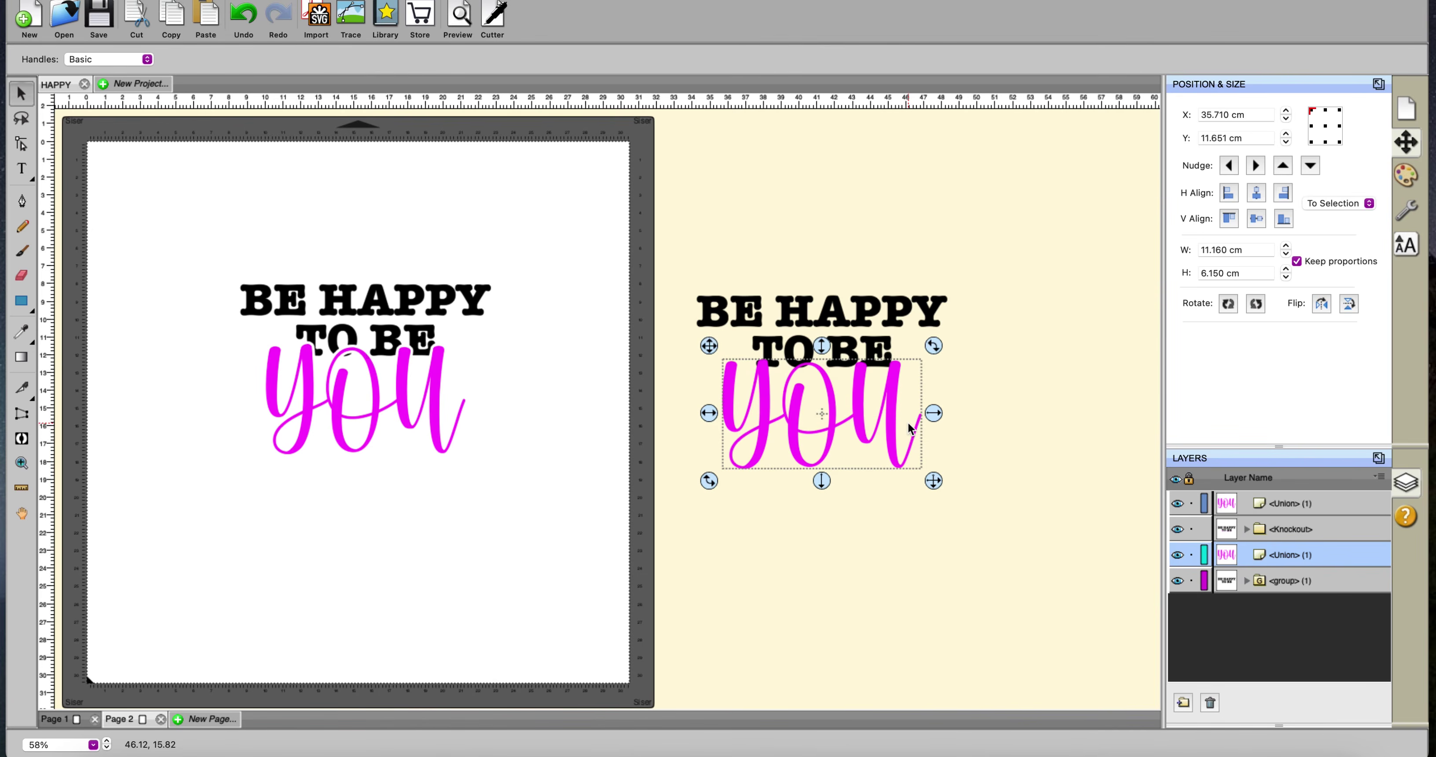
pyautogui.press('Up')
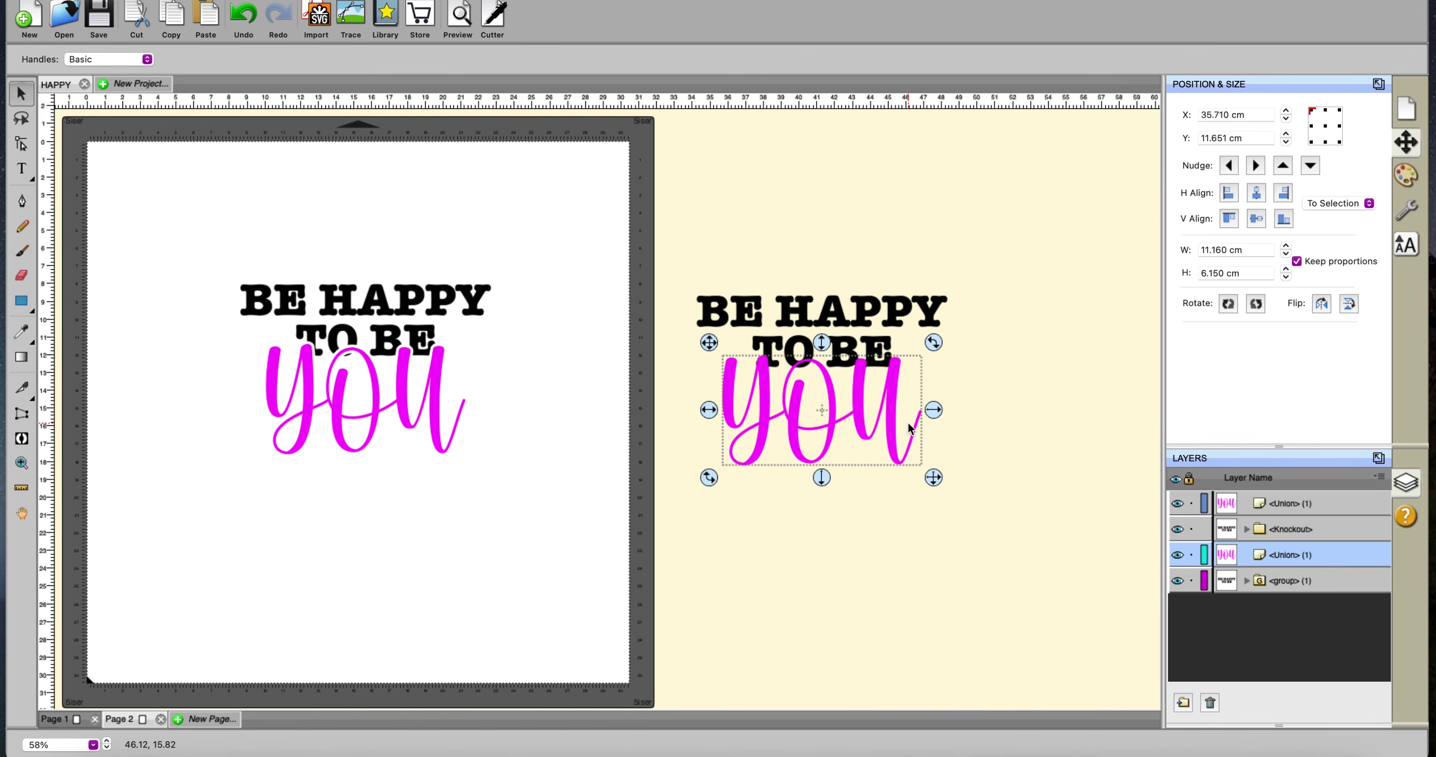
pyautogui.click(1008, 539)
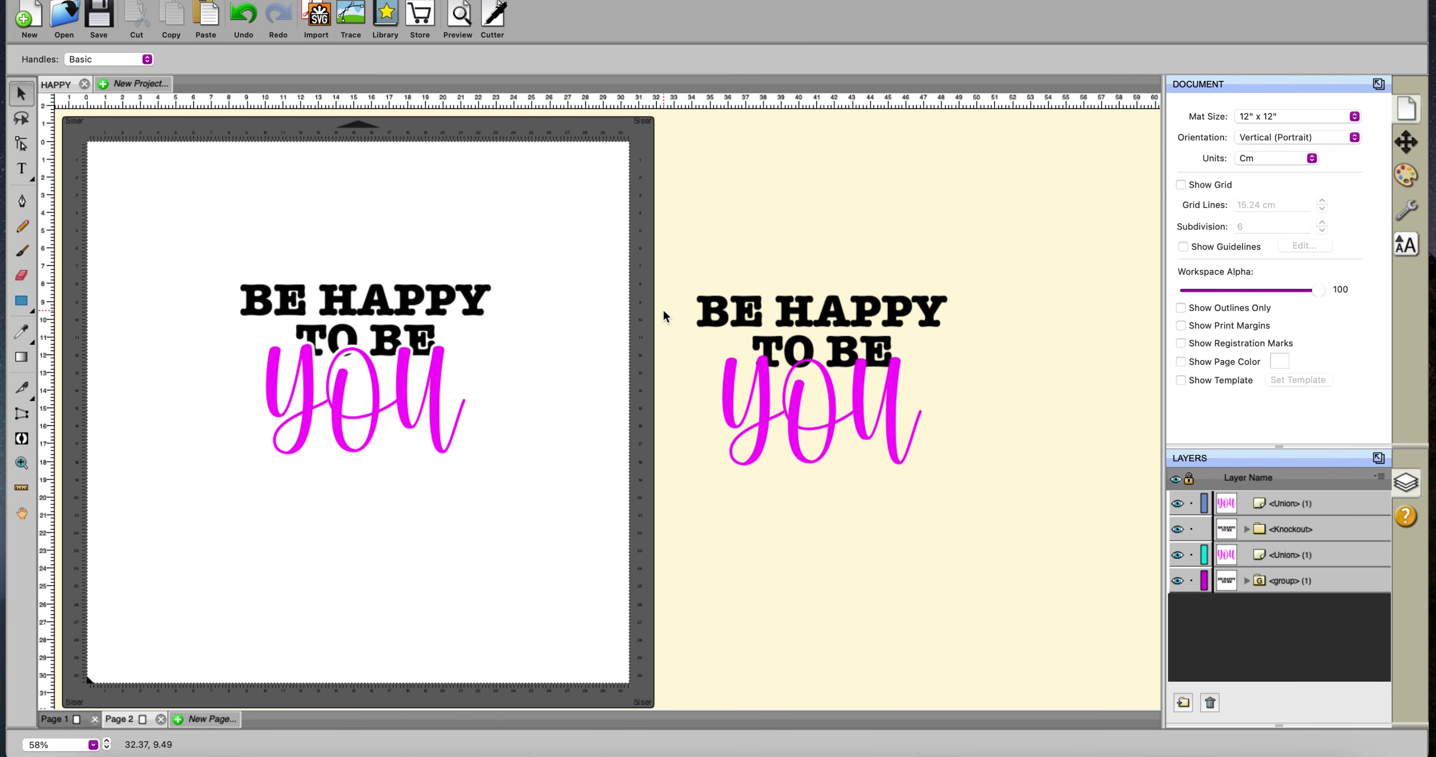
# Copy the magenta YOU shape beside the mat to the clipboard.
pyautogui.click(767, 394)
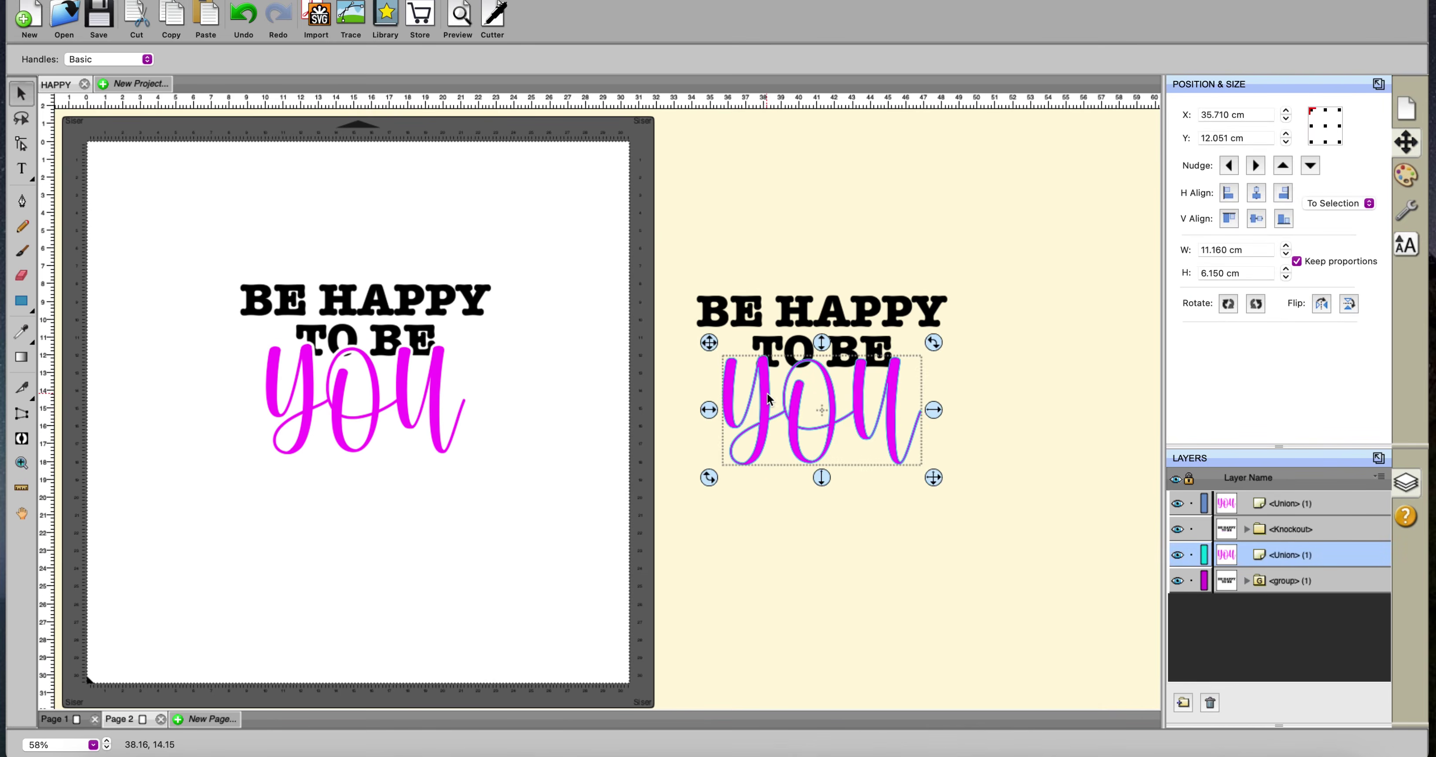
pyautogui.rightClick(767, 393)
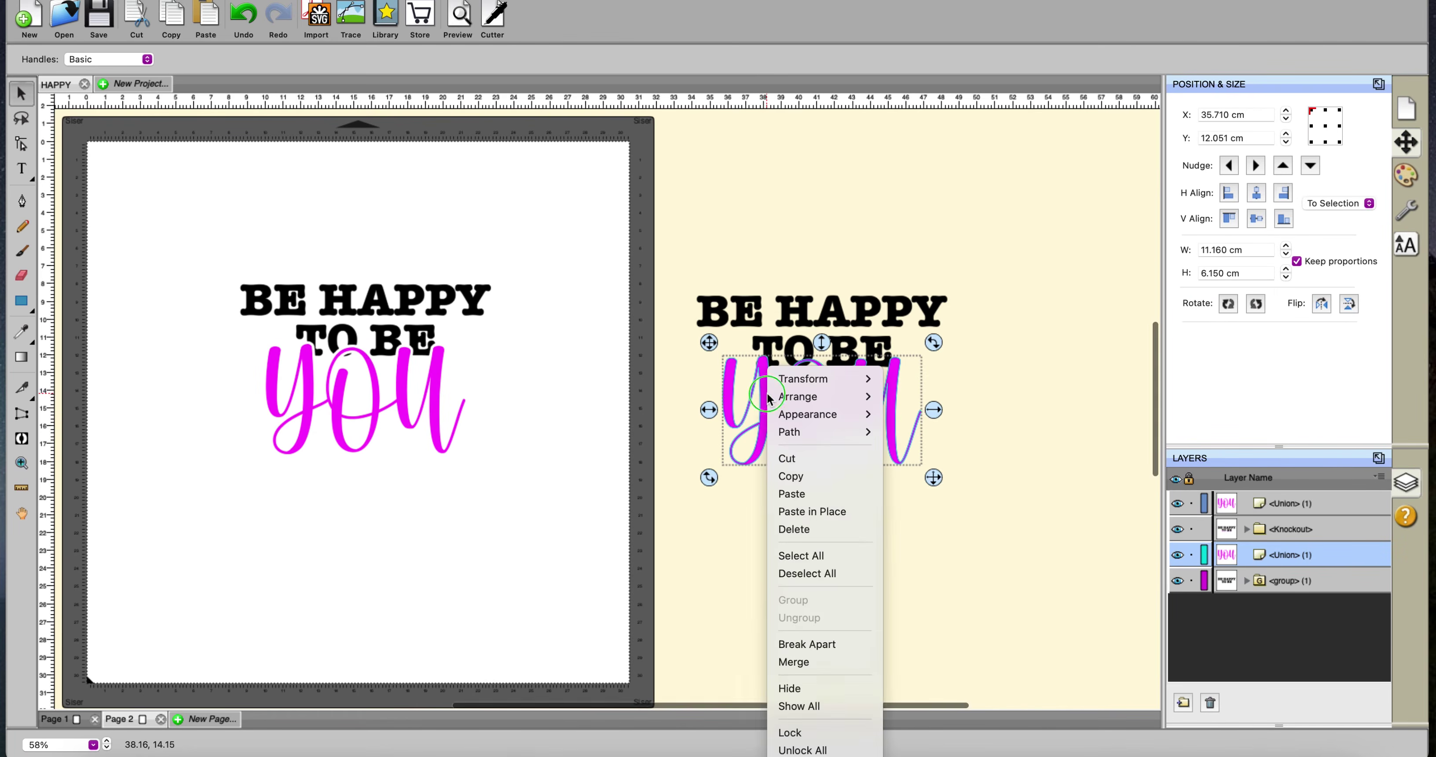
pyautogui.click(787, 481)
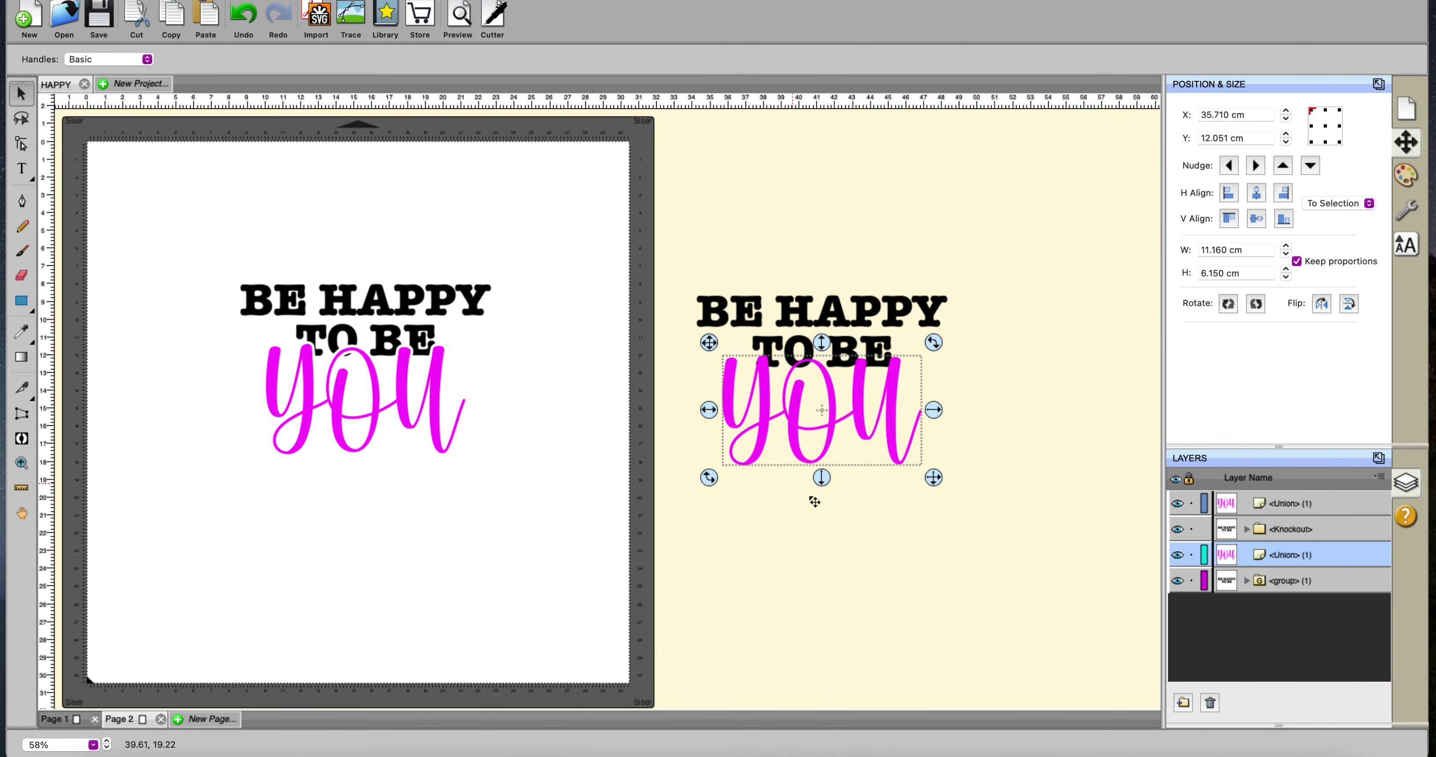
pyautogui.click(860, 532)
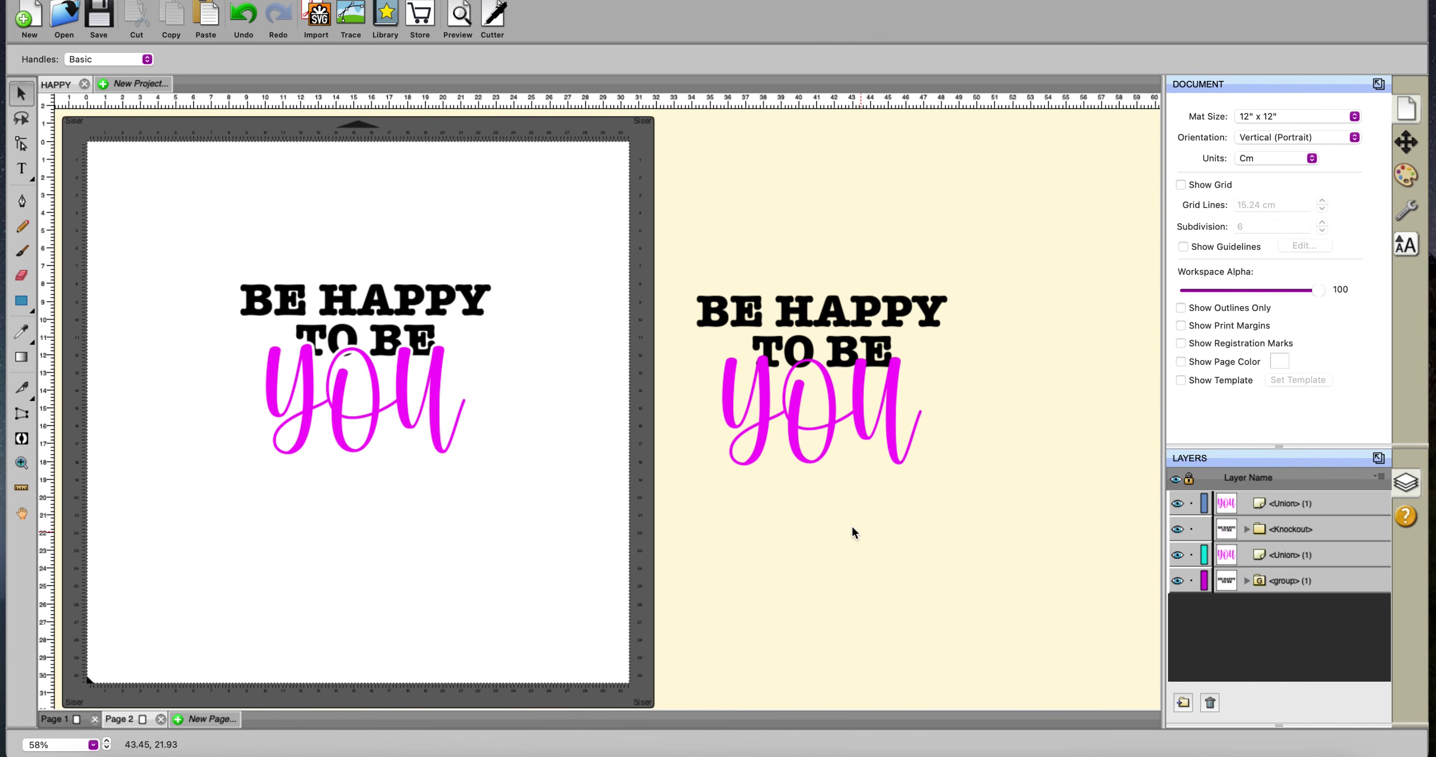
# Apply a Knockout effect with a 0.20 cm gap to the BE HAPPY TO BE and YOU design beside the mat.
pyautogui.moveTo(651, 241); pyautogui.dragTo(1105, 552)
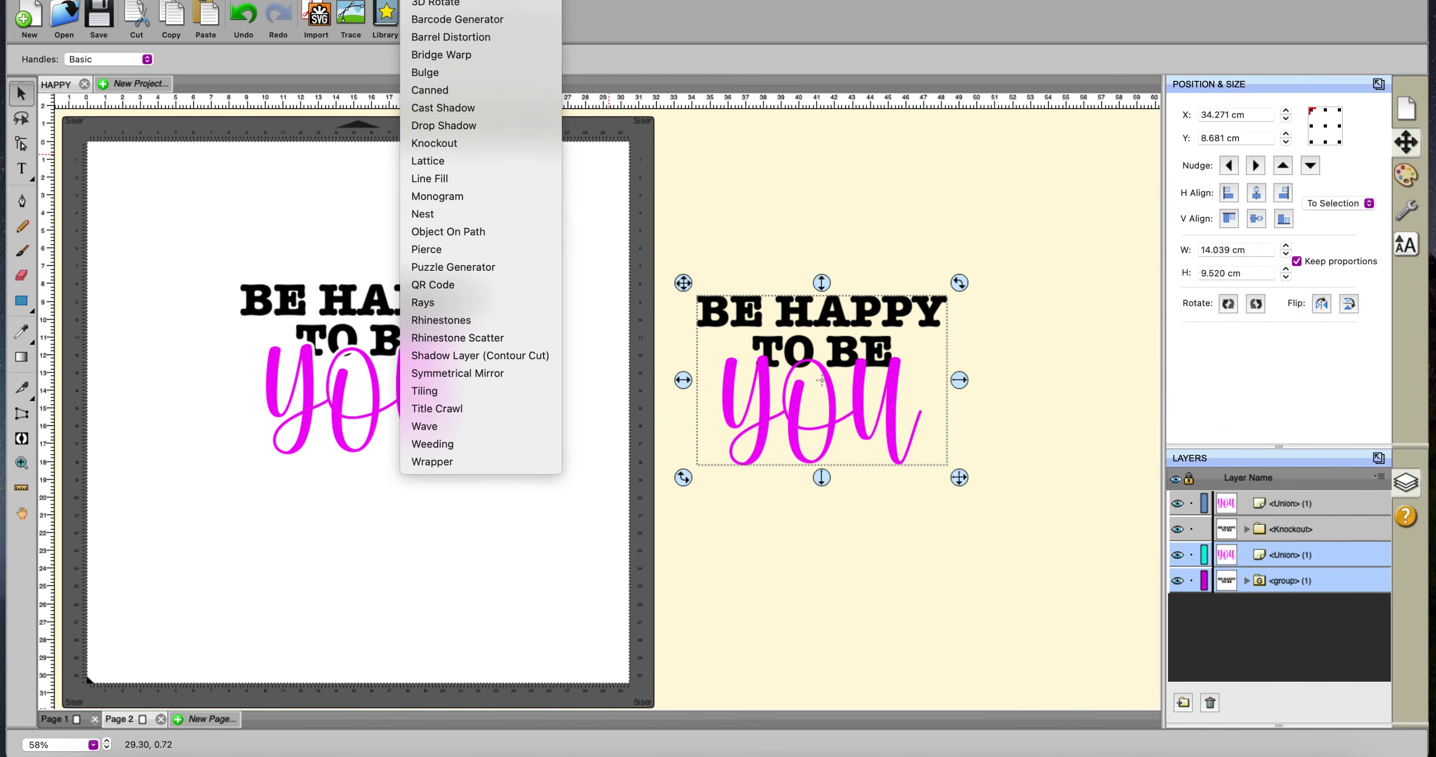
pyautogui.click(439, 143)
pyautogui.moveTo(710, 353); pyautogui.dragTo(809, 527)
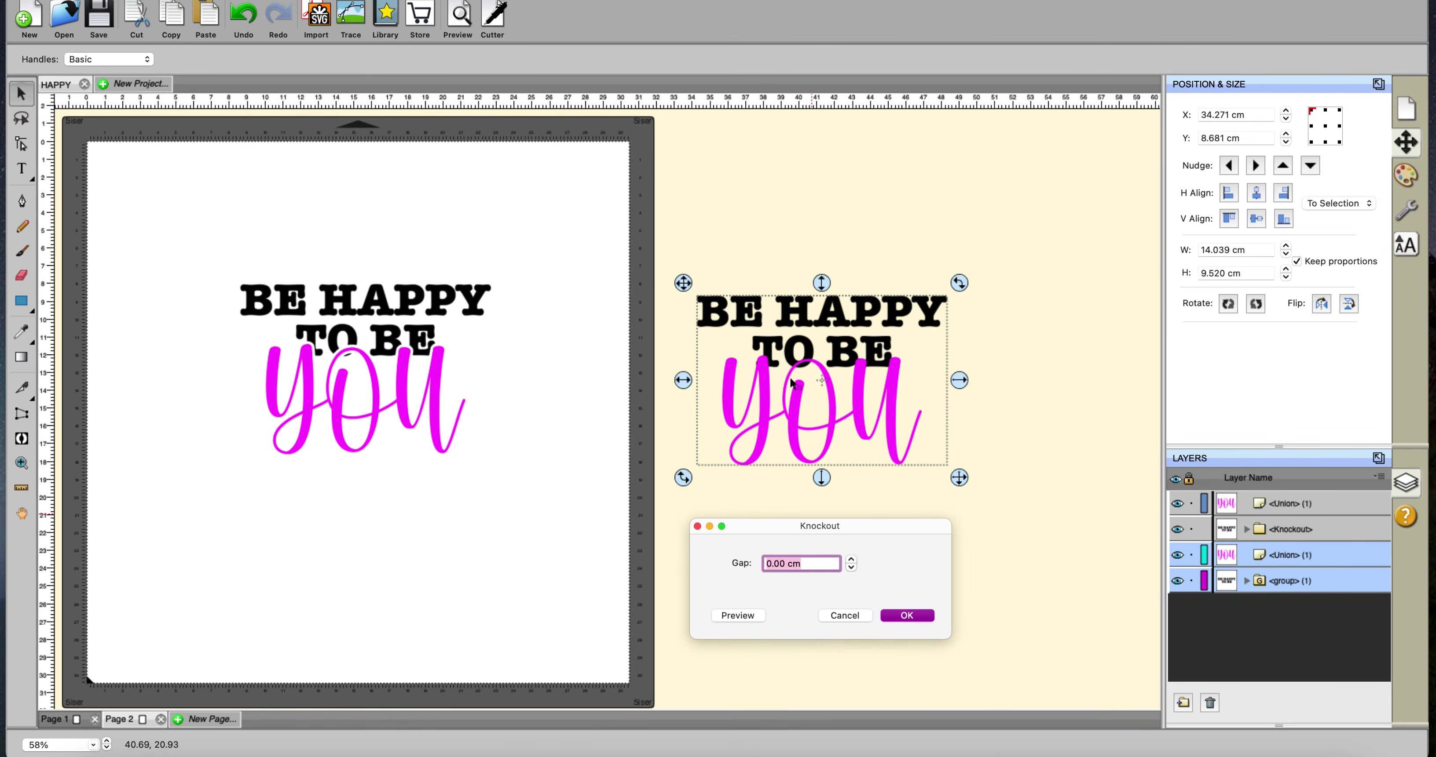
pyautogui.click(852, 560)
pyautogui.click(851, 560)
pyautogui.click(733, 617)
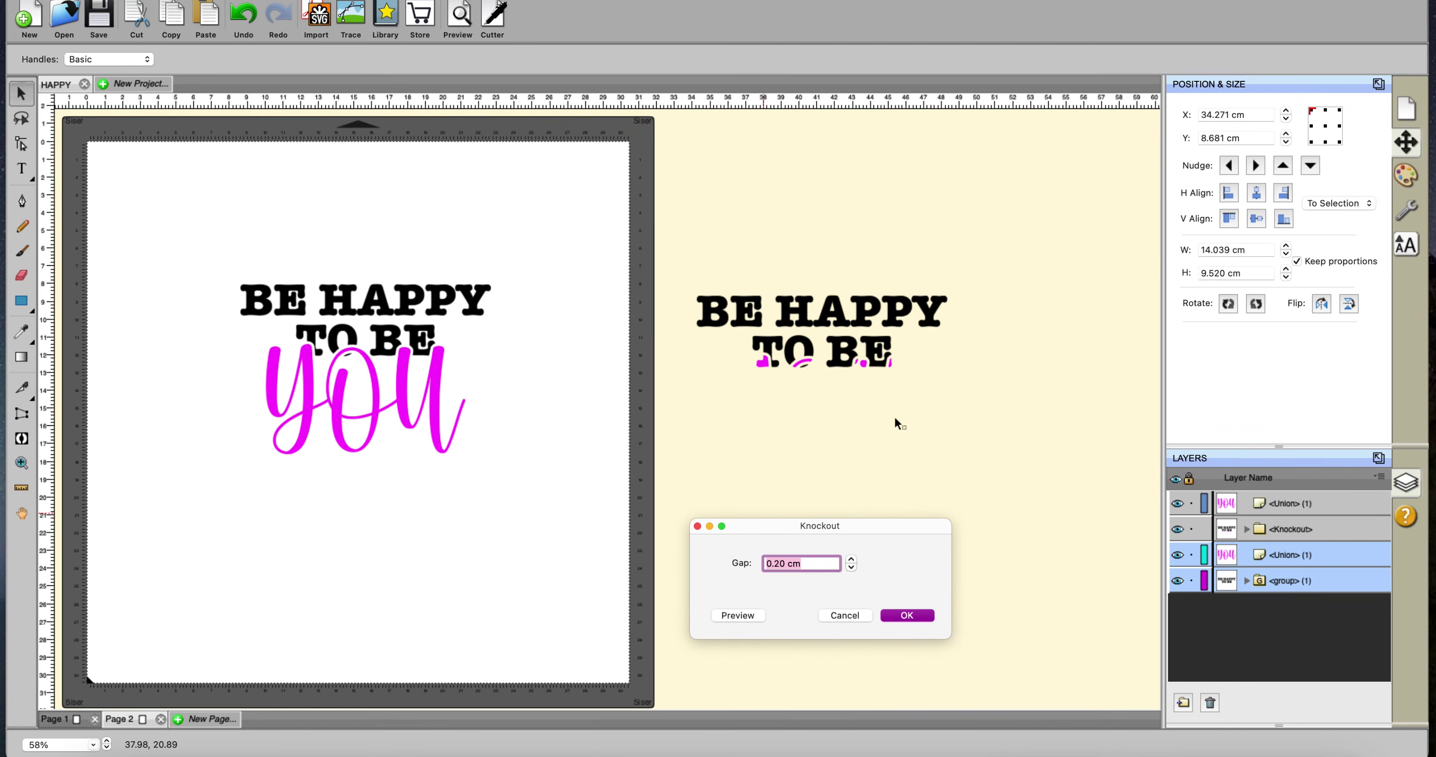
pyautogui.click(906, 616)
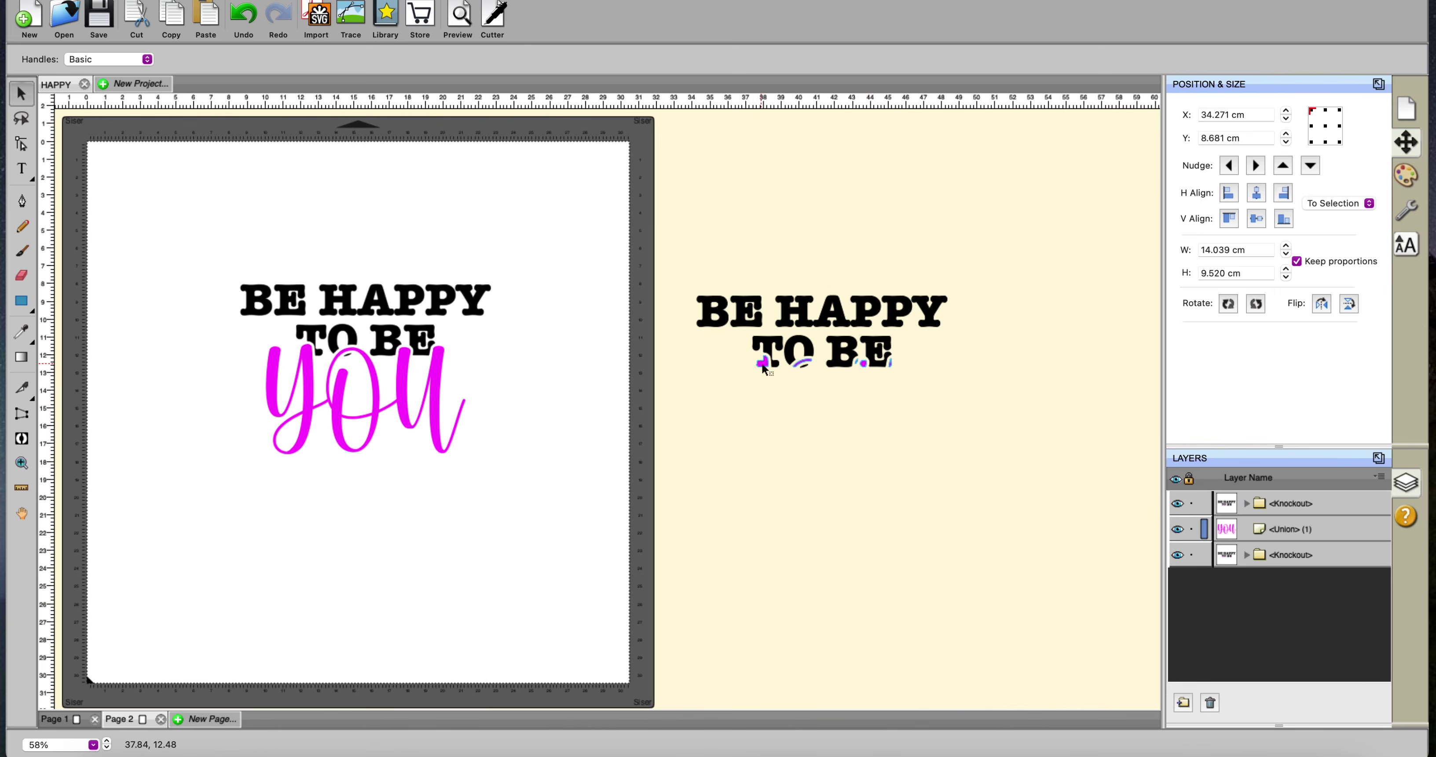
# Delete the leftover magenta fragments from the knocked-out text and paste the copied YOU back in place.
pyautogui.moveTo(761, 363); pyautogui.dragTo(767, 458)
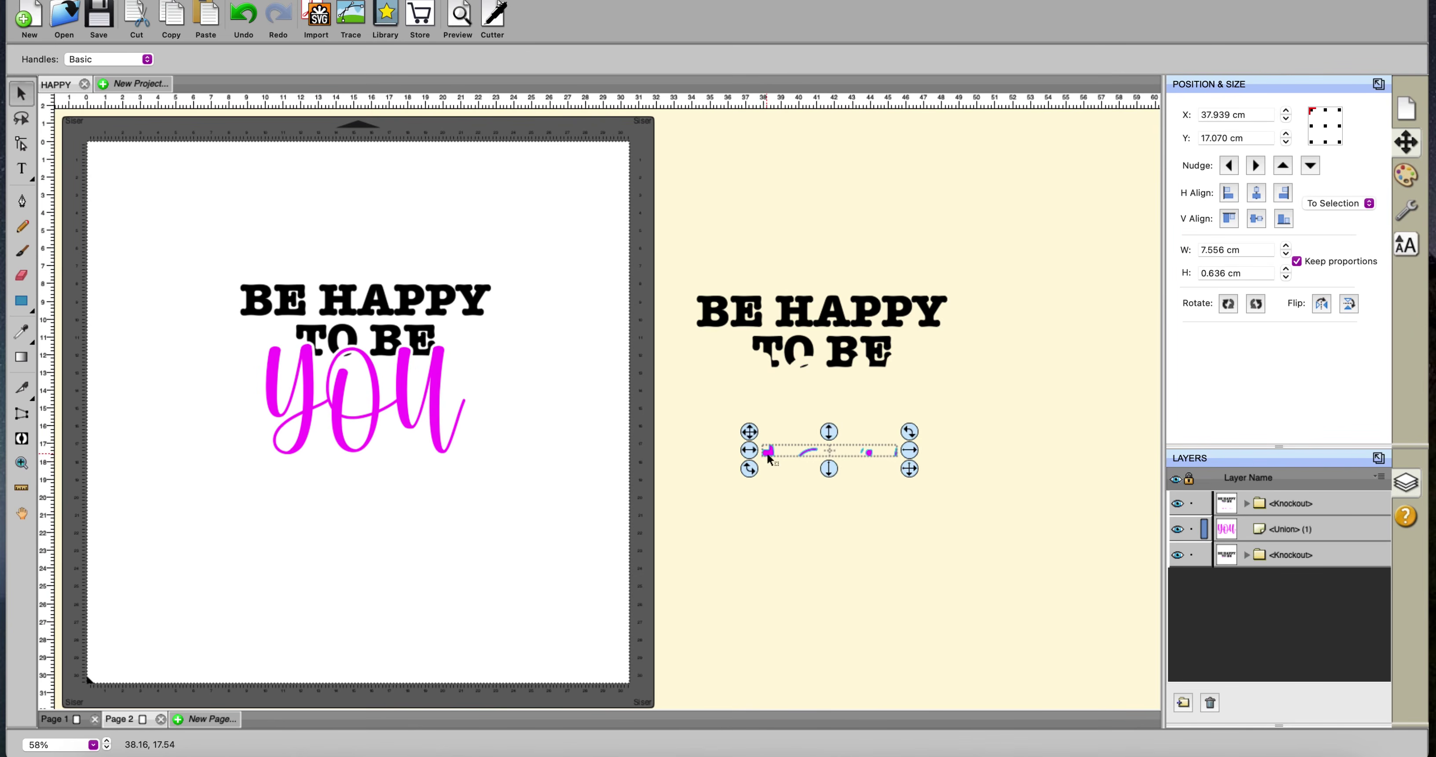
pyautogui.press('Delete')
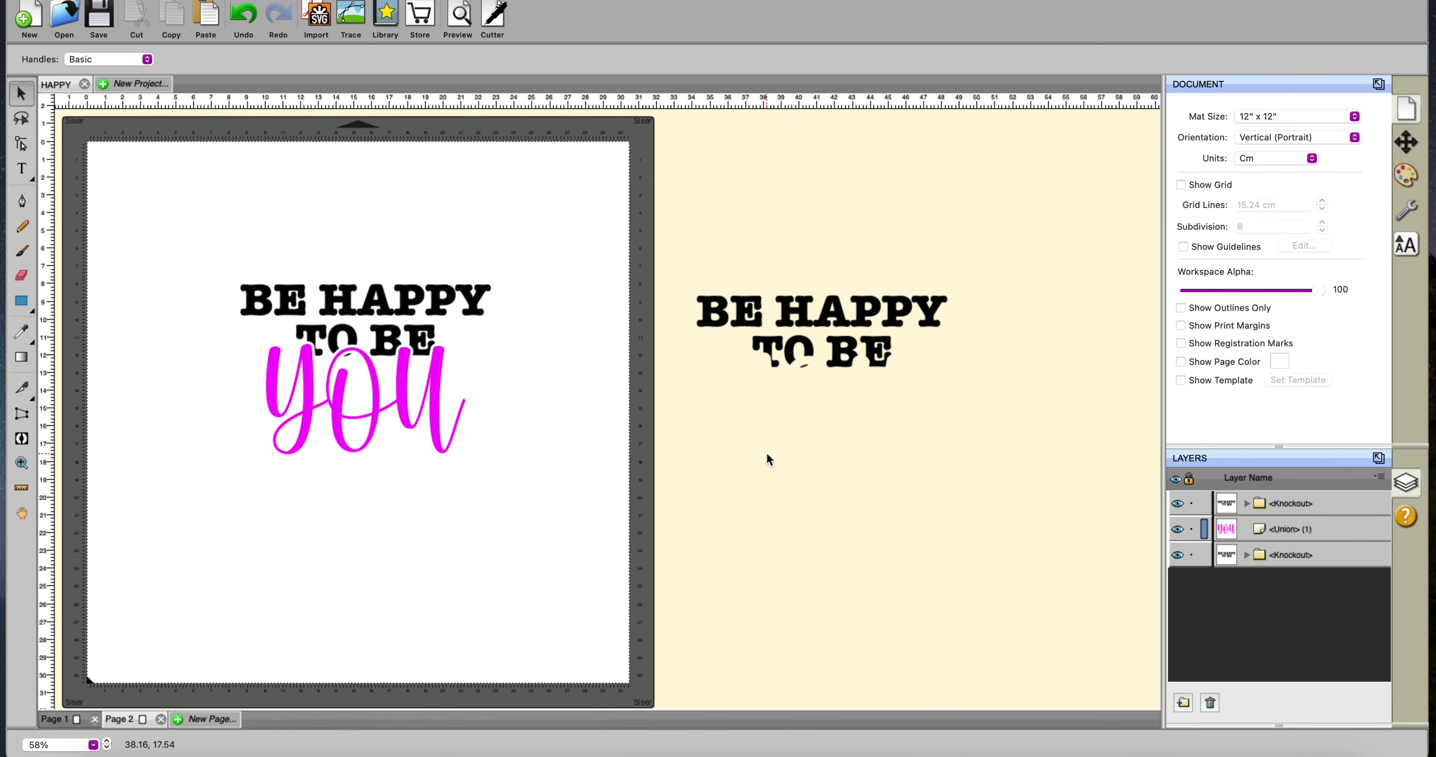
pyautogui.rightClick(802, 389)
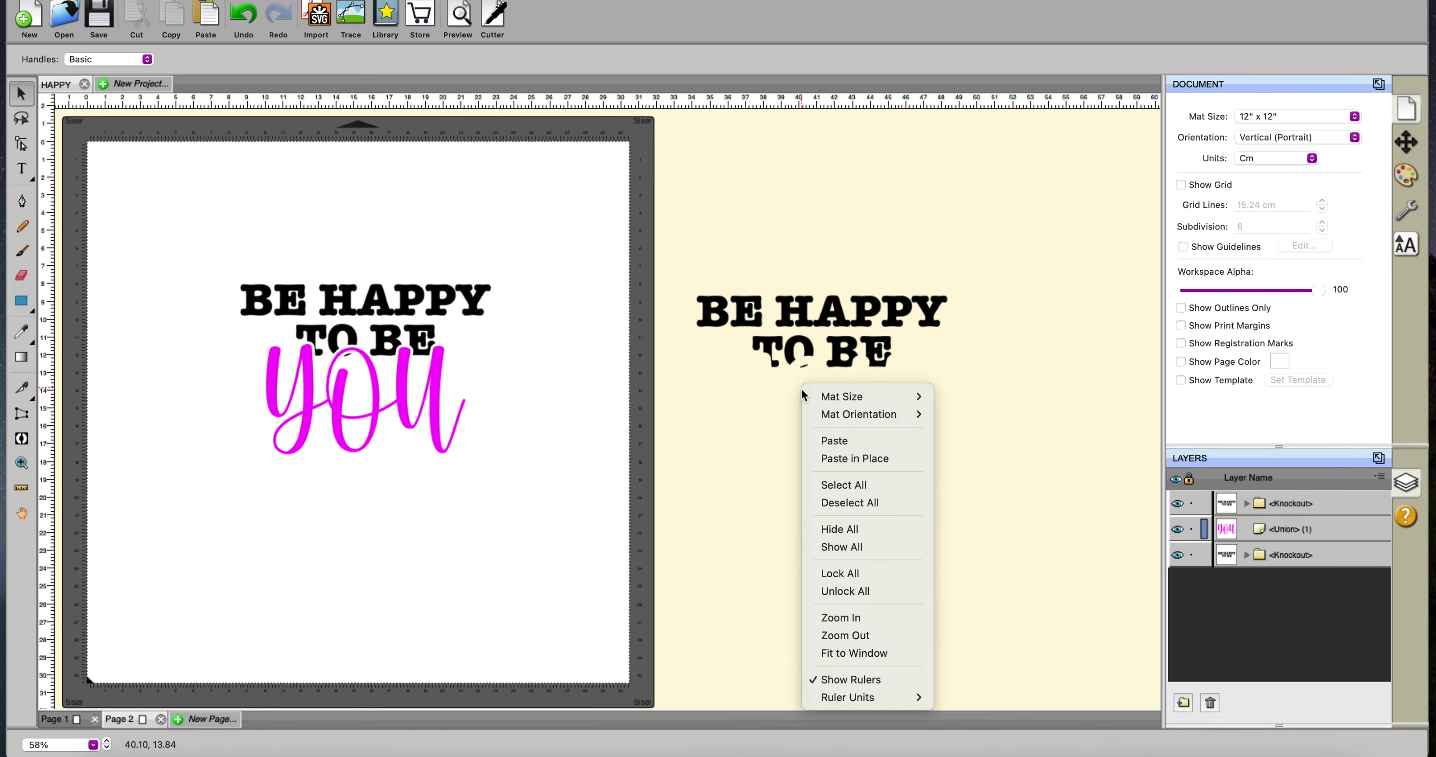
pyautogui.click(771, 408)
pyautogui.rightClick(799, 393)
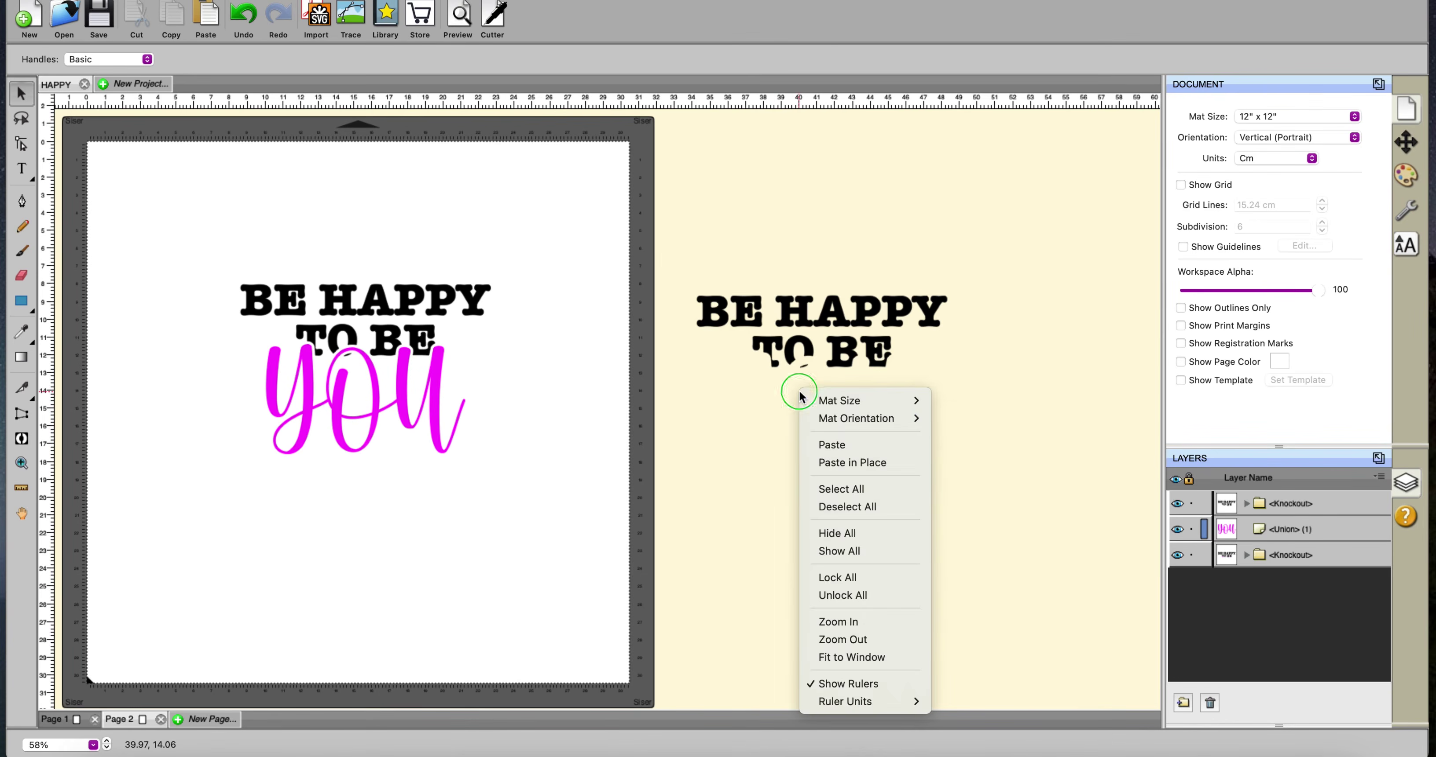
pyautogui.click(814, 463)
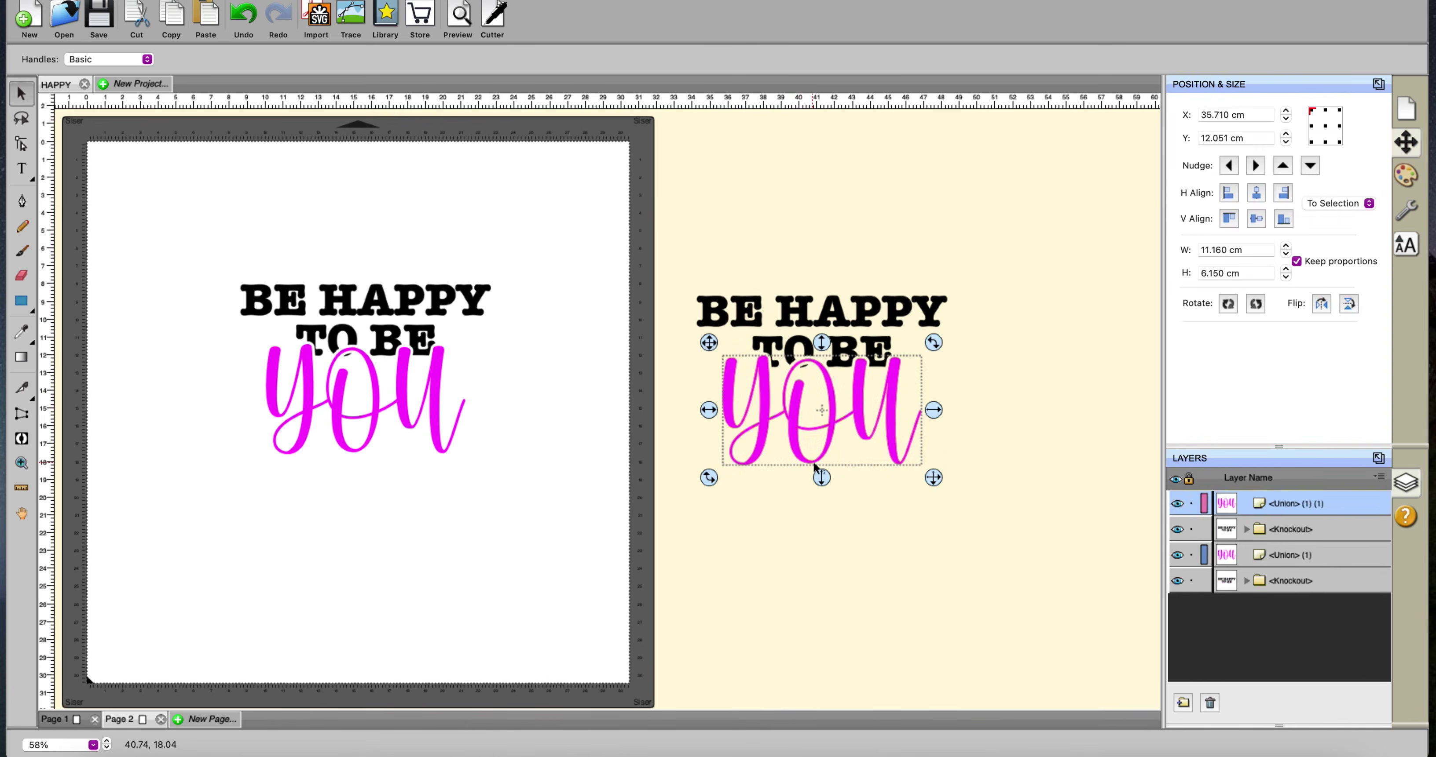
pyautogui.click(1077, 589)
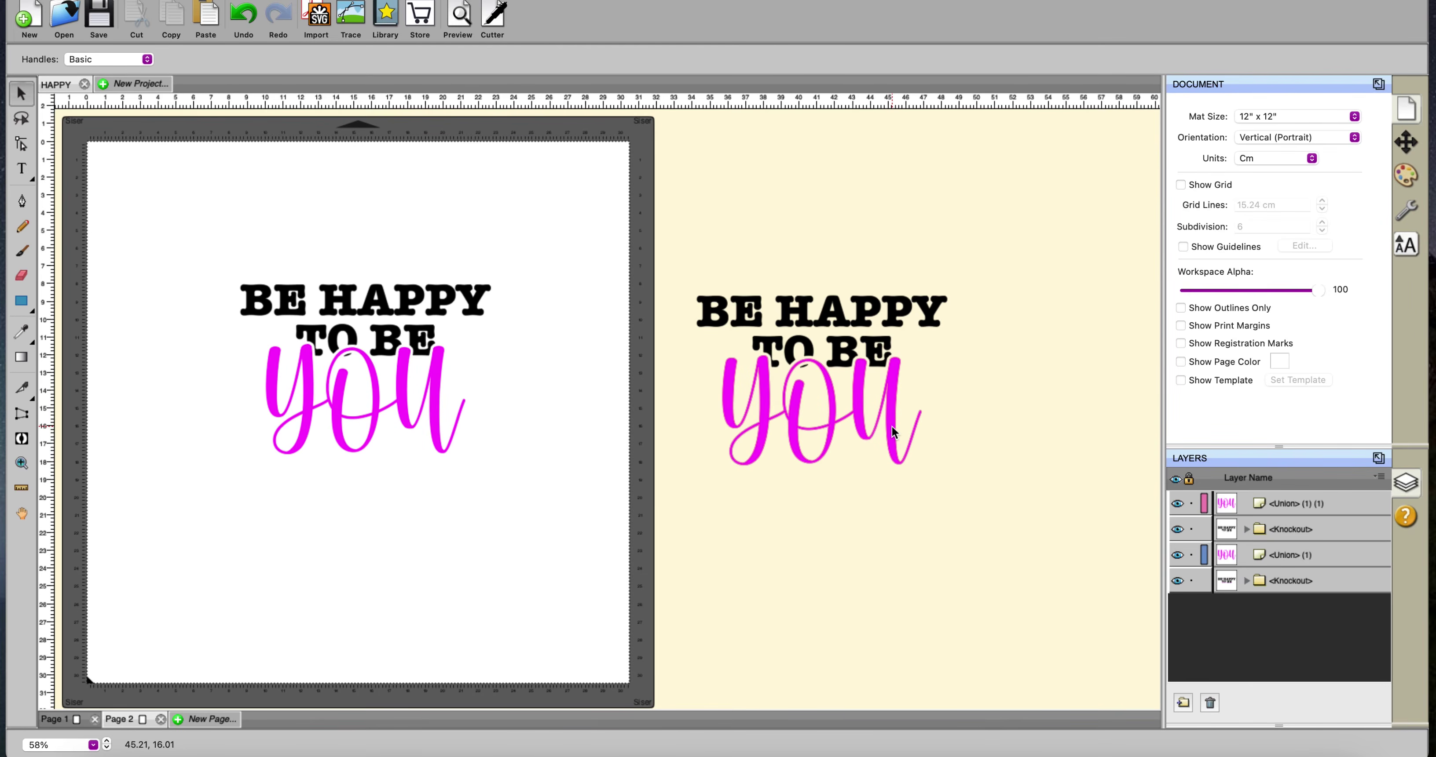
pyautogui.click(301, 0)
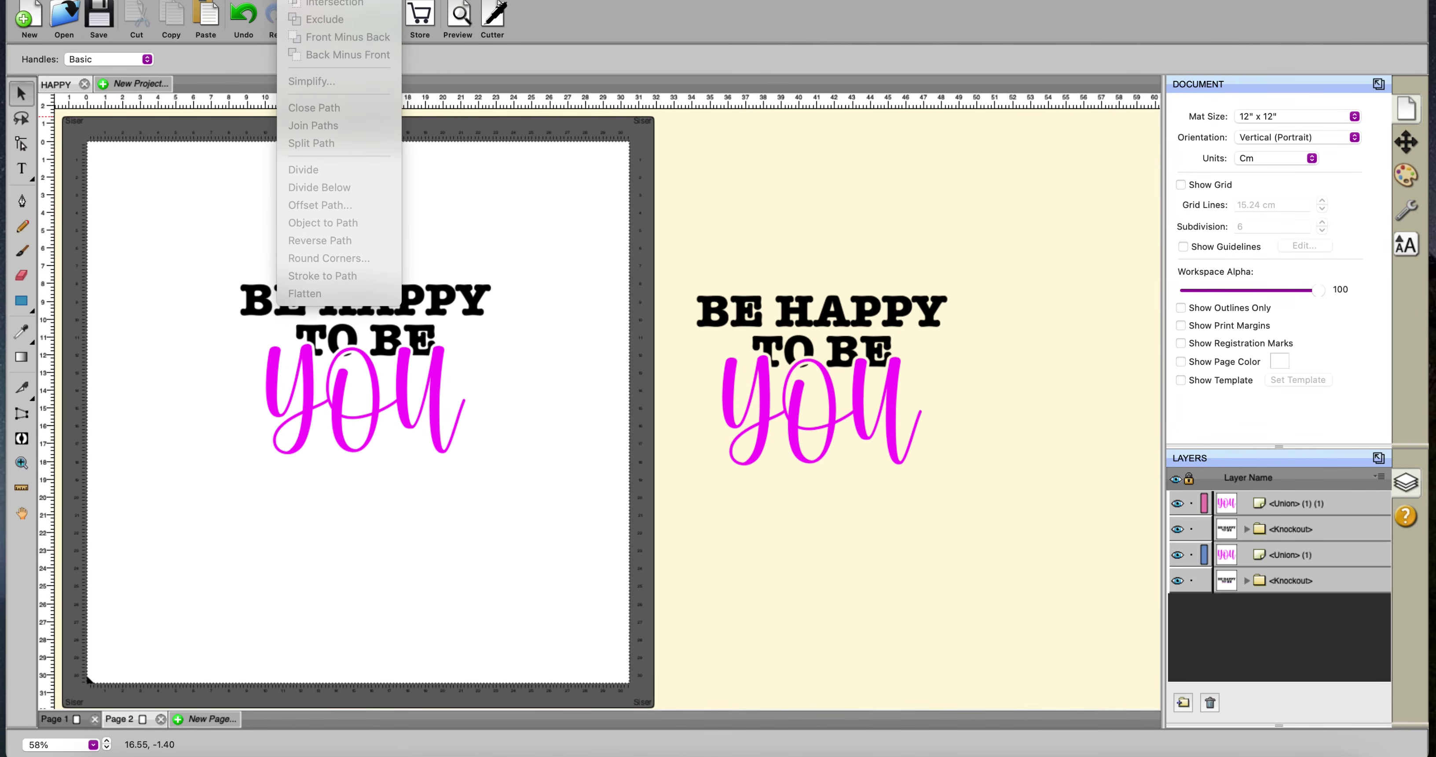
pyautogui.moveTo(380, 0)
pyautogui.click(872, 194)
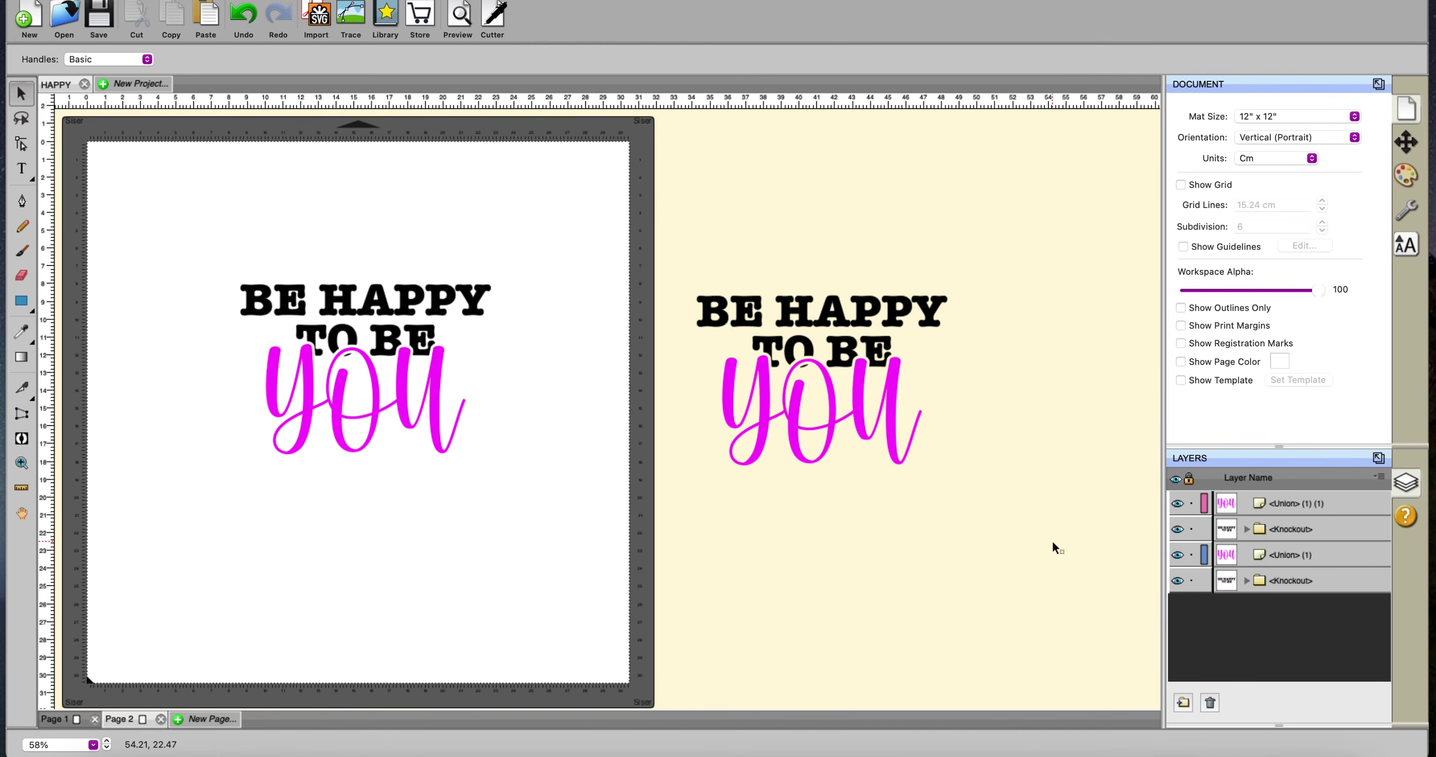
# Delete the entire practice design beside the mat, keeping only the design on the mat.
pyautogui.moveTo(668, 251); pyautogui.dragTo(1054, 571)
pyautogui.press('Delete')
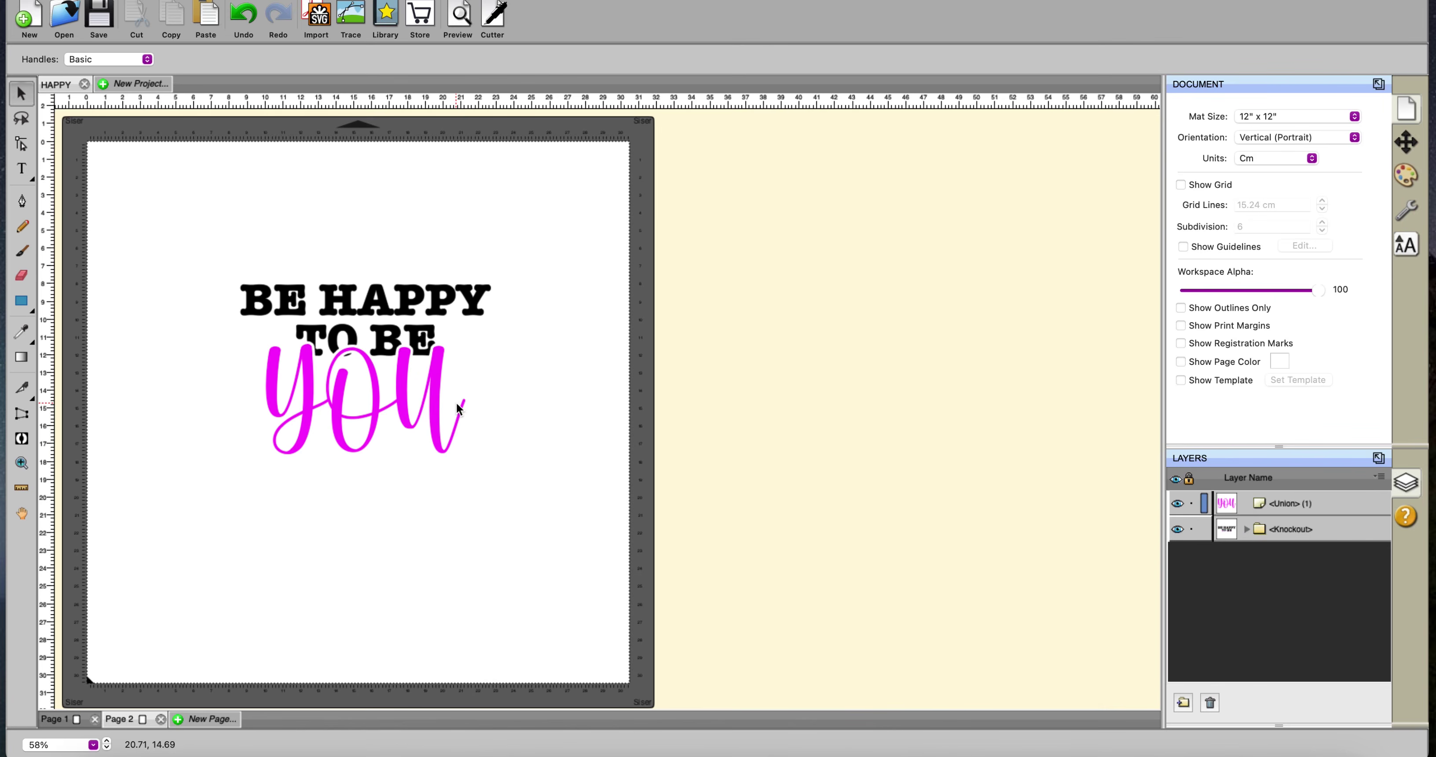
# Add a plain square from the library's Basic Shapes, shrunk to about 0.78 cm, in the space left of TO BE.
pyautogui.click(390, 22)
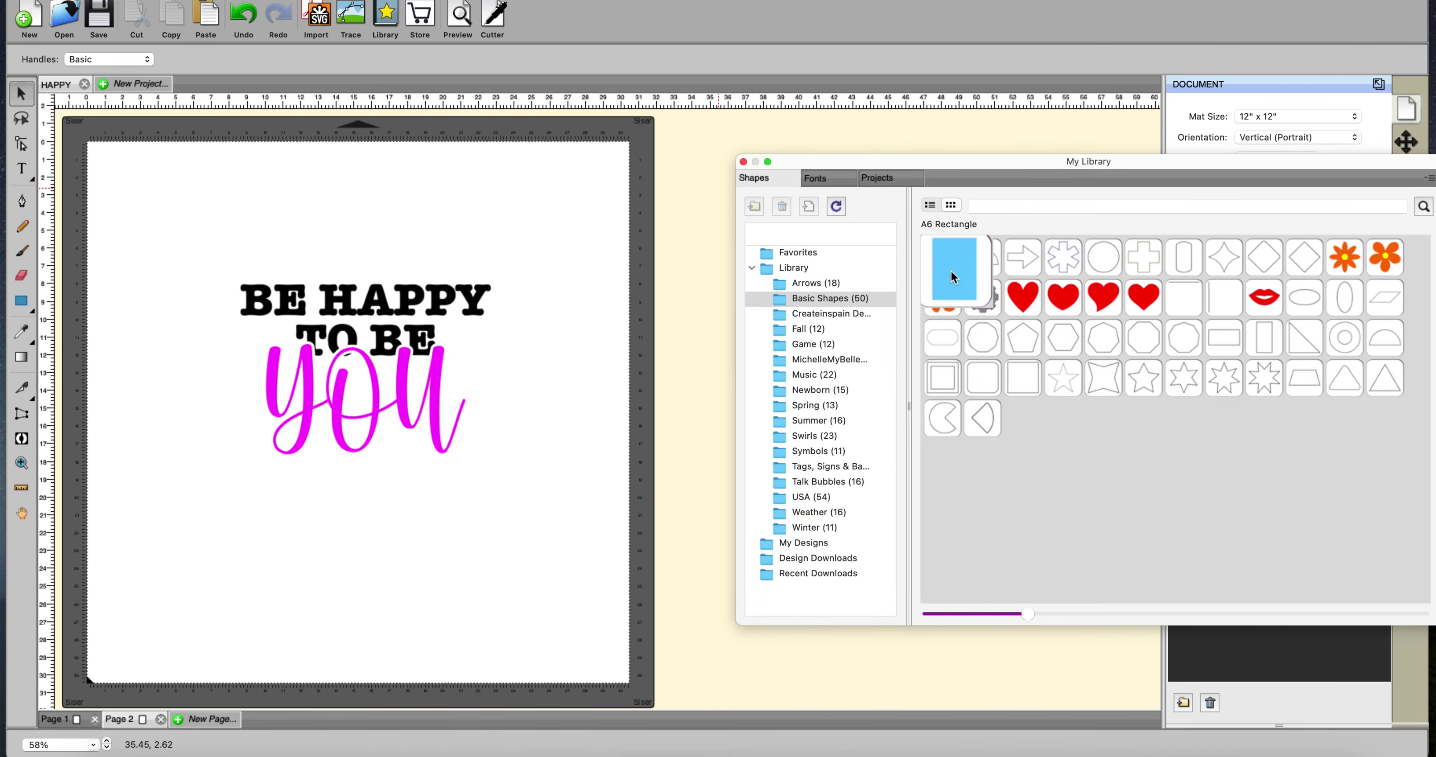
pyautogui.moveTo(1026, 367)
pyautogui.moveTo(1024, 385); pyautogui.dragTo(234, 287)
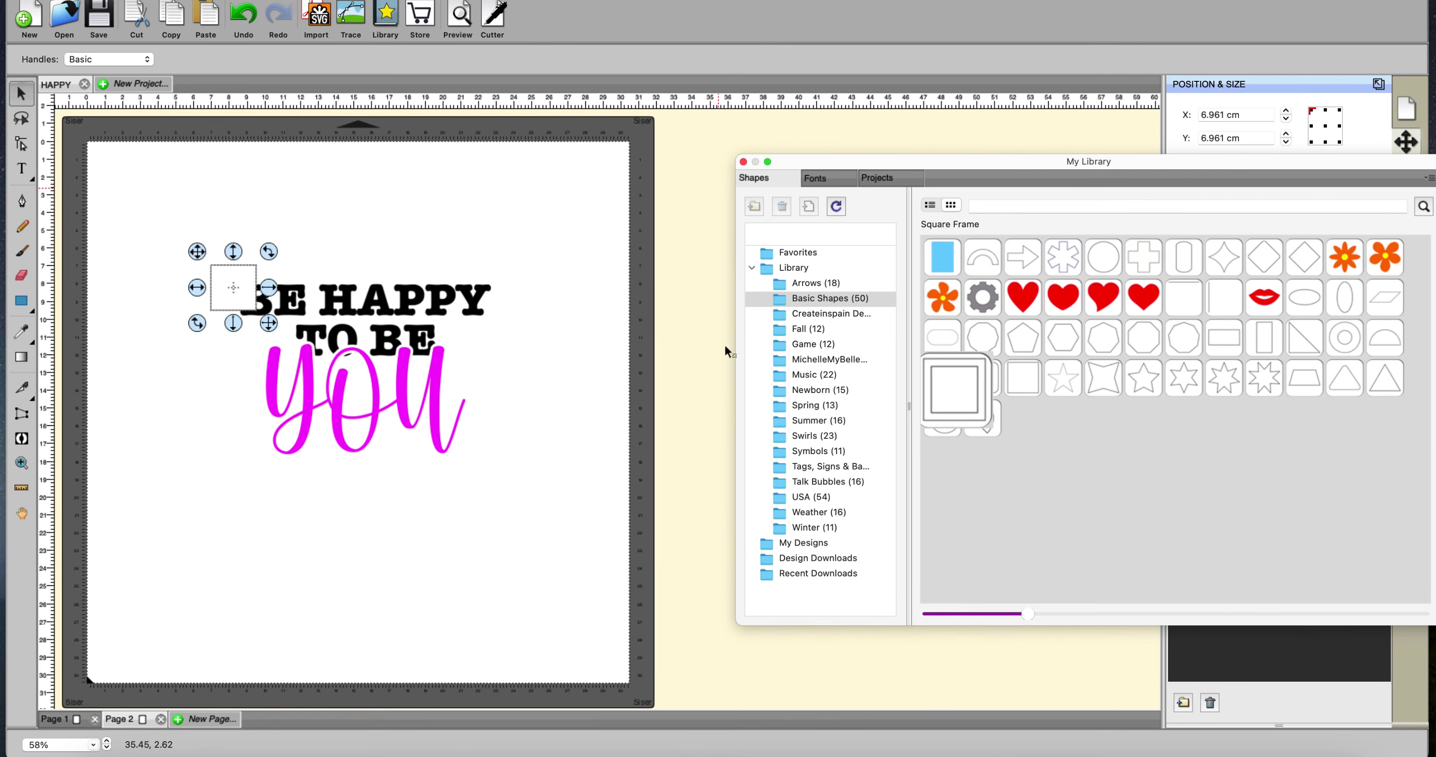
pyautogui.click(237, 284)
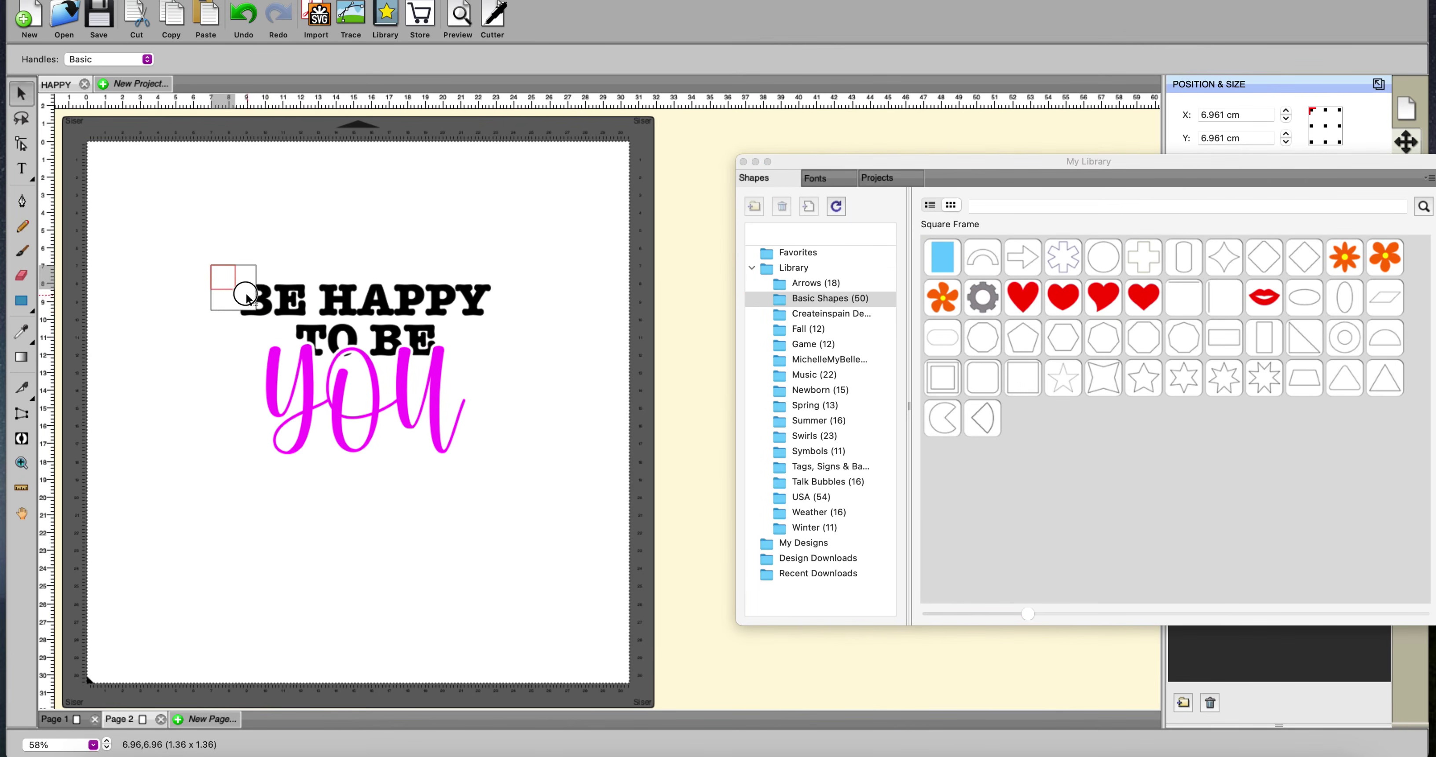
pyautogui.click(219, 273)
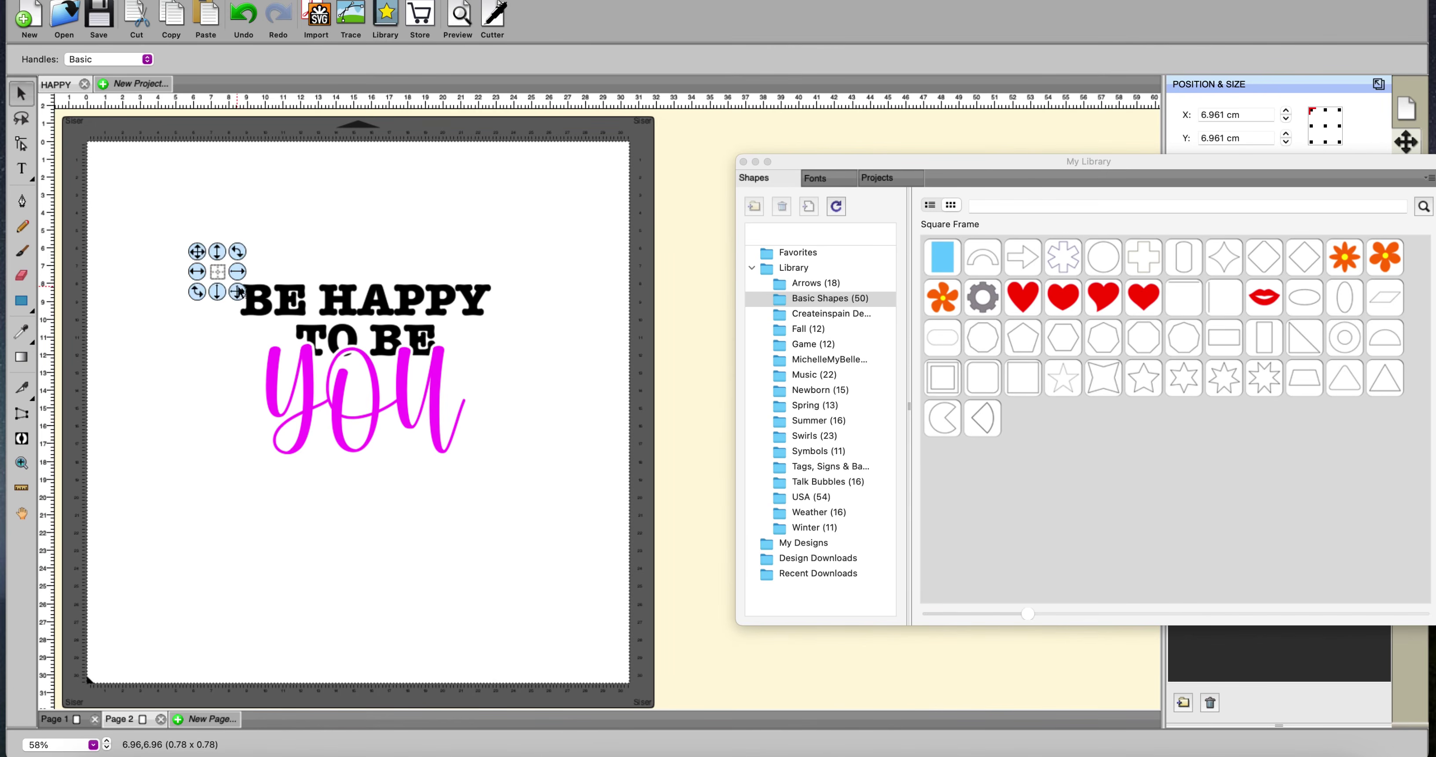
pyautogui.moveTo(199, 253); pyautogui.dragTo(257, 306)
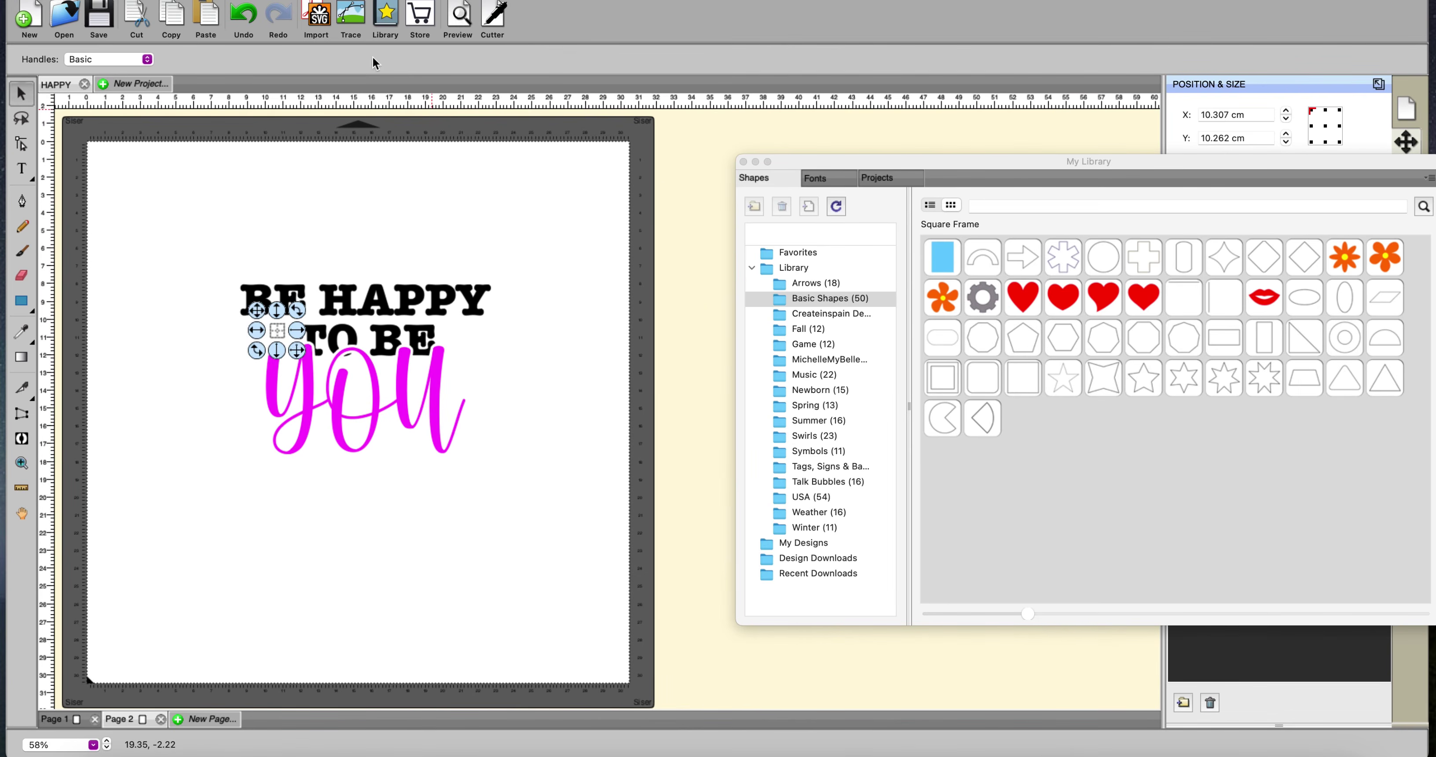
# Duplicate the small square into two grouped columns, with enough horizontal spacing to put the second square on the right side of TO BE.
pyautogui.click(259, 2)
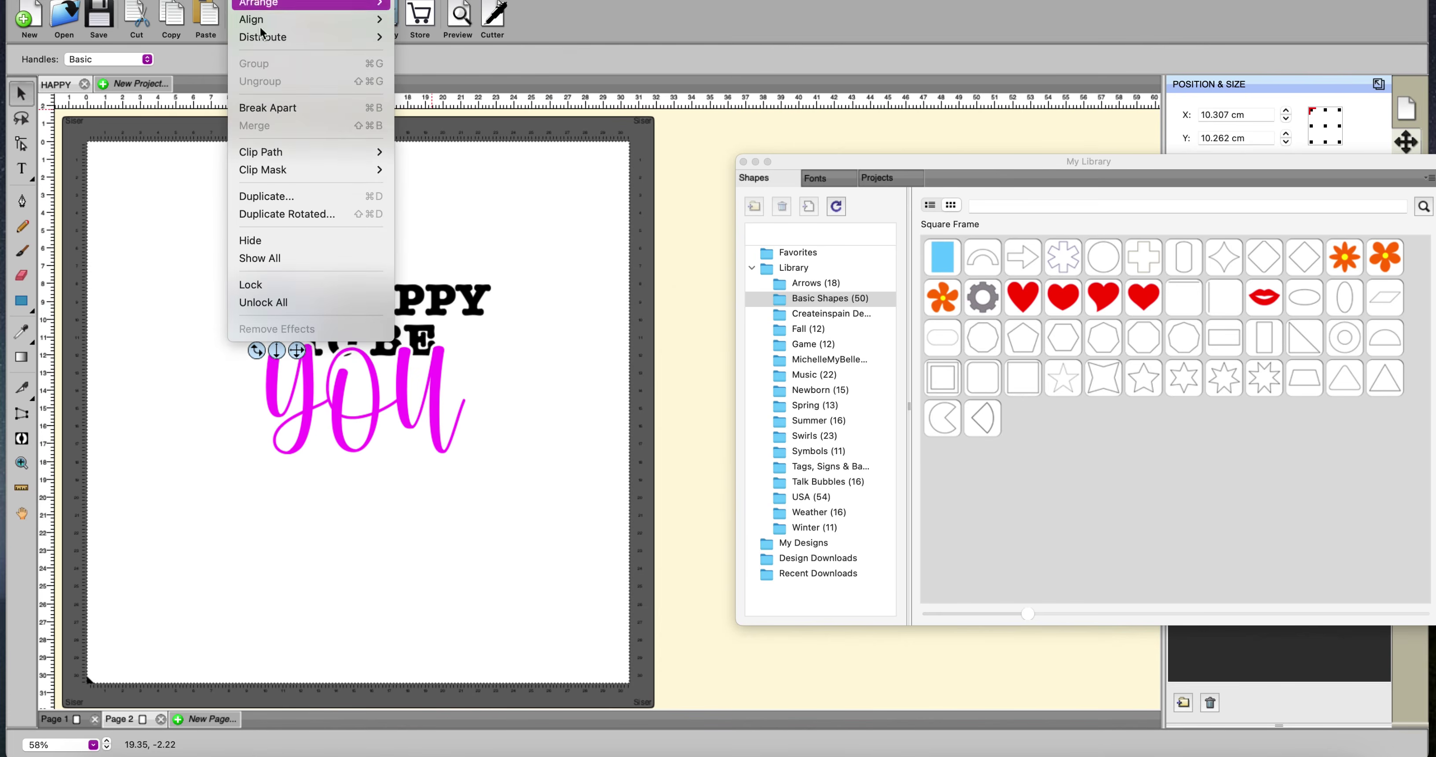
pyautogui.click(274, 196)
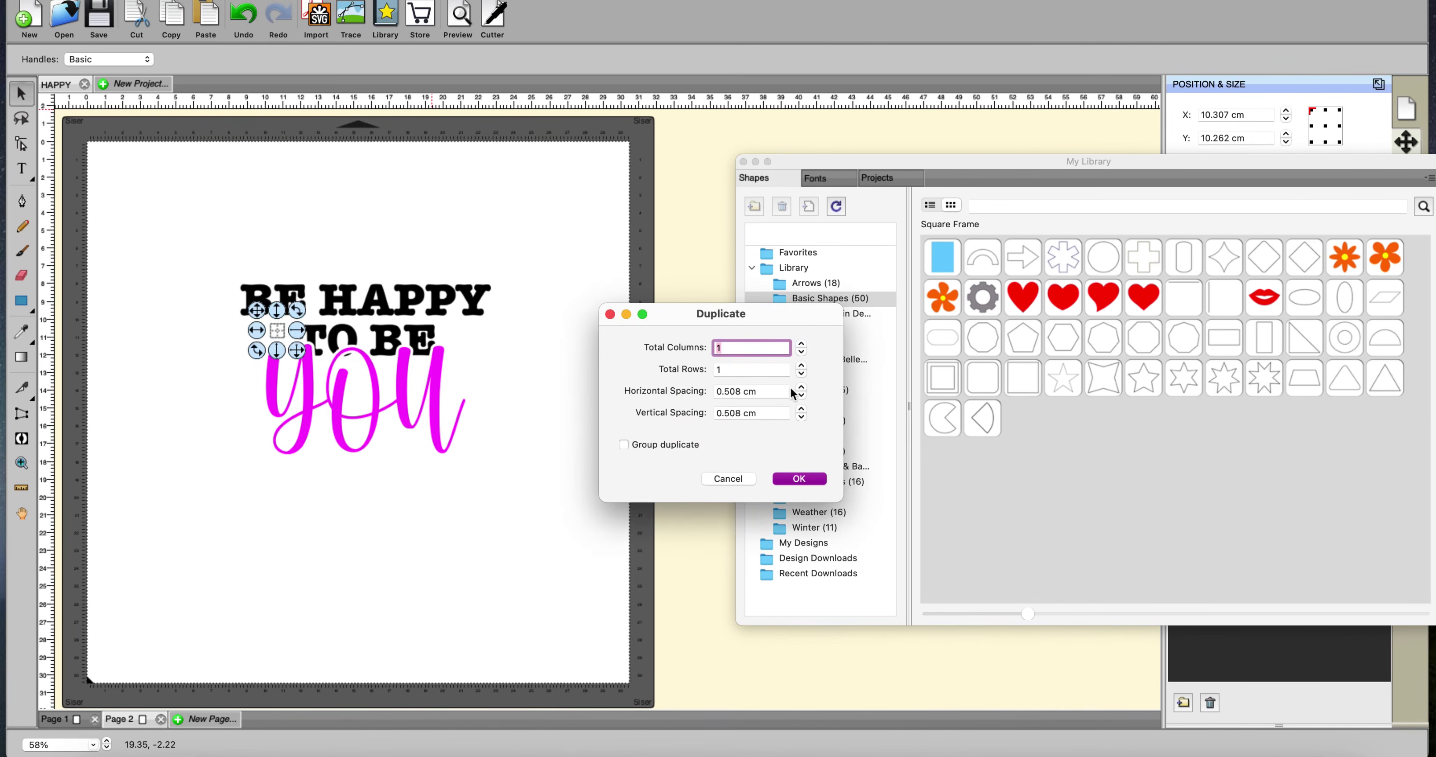
pyautogui.click(802, 344)
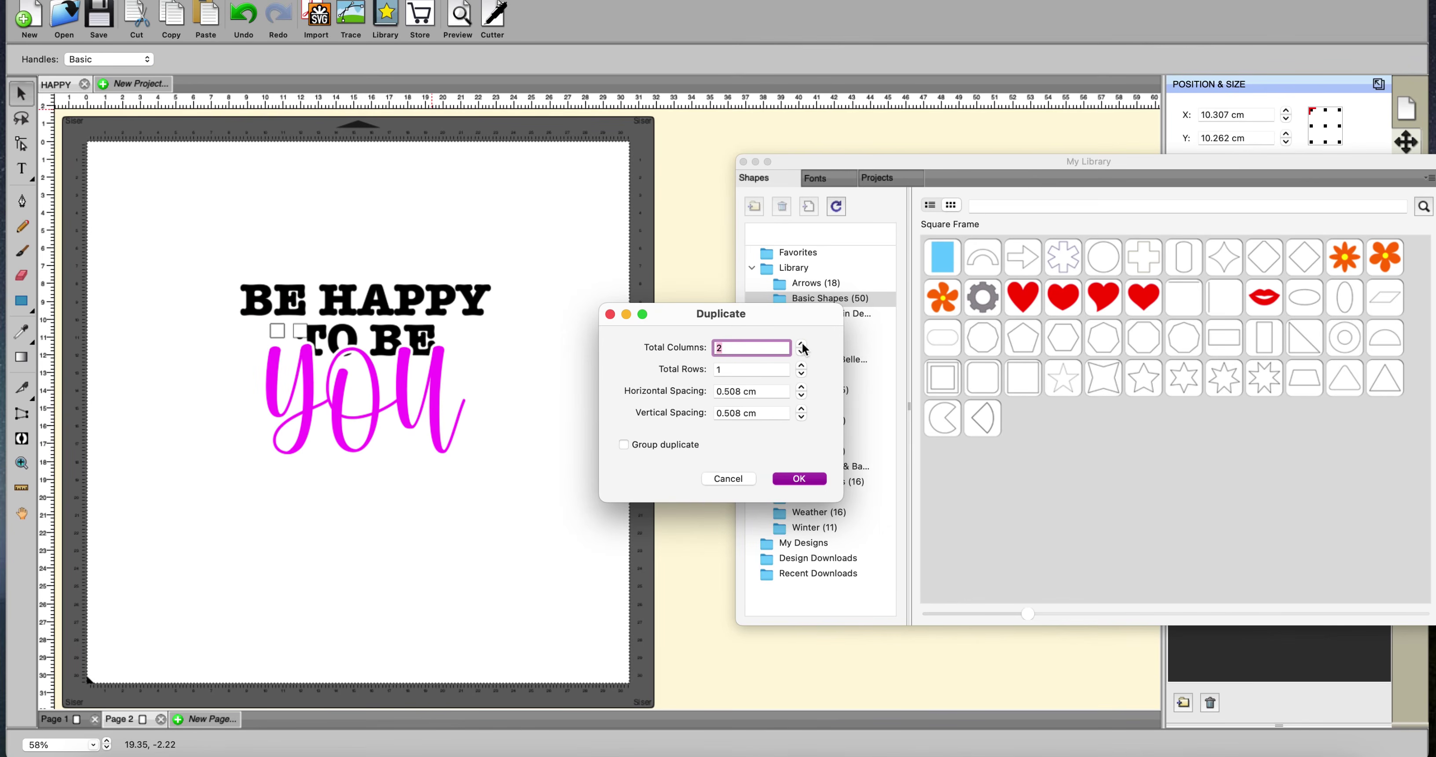
pyautogui.click(801, 388)
pyautogui.click(802, 389)
pyautogui.click(802, 388)
pyautogui.click(802, 388)
pyautogui.click(624, 446)
pyautogui.click(787, 480)
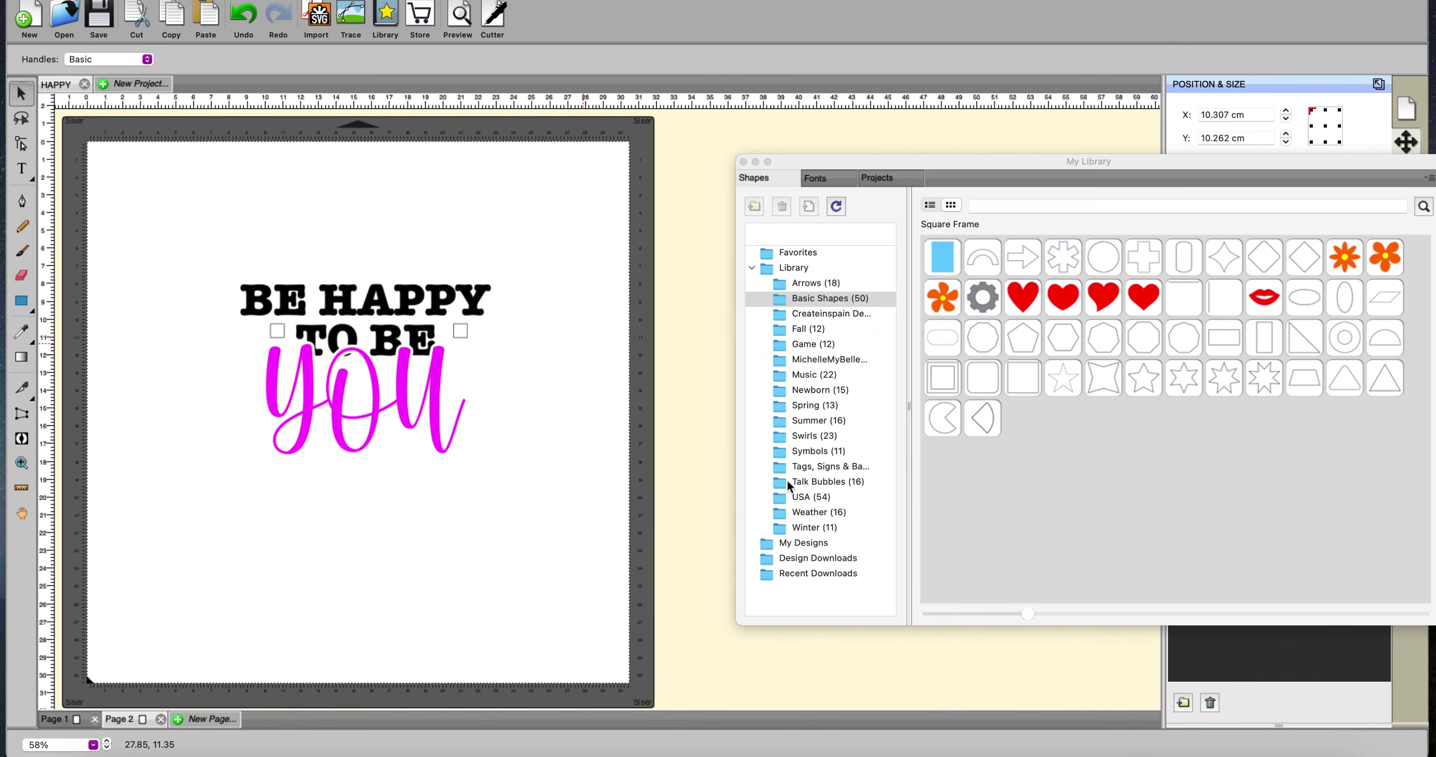
# Close the library and duplicate the whole design into two columns, with enough horizontal spacing to place the copy beside the mat.
pyautogui.click(743, 162)
pyautogui.click(257, 0)
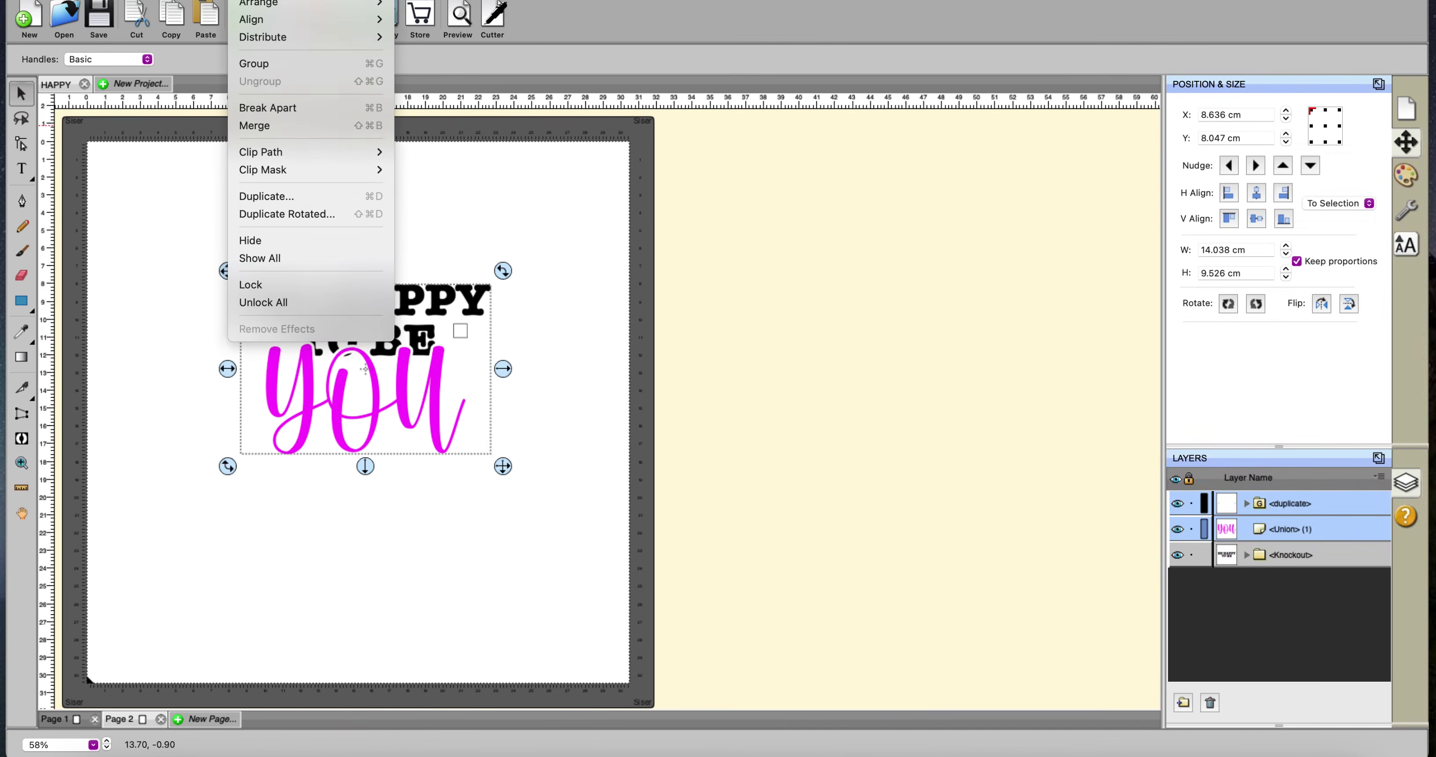
pyautogui.click(276, 191)
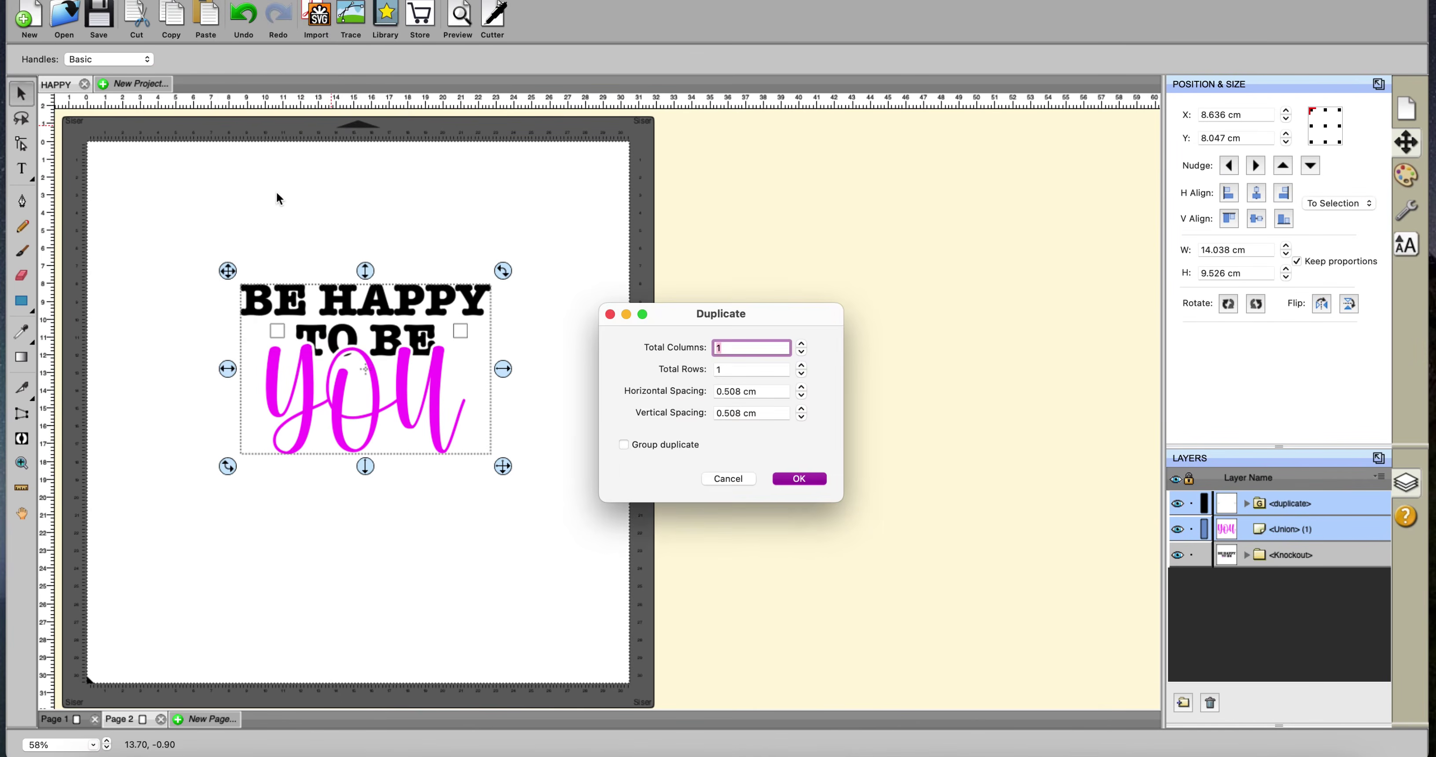
pyautogui.click(802, 344)
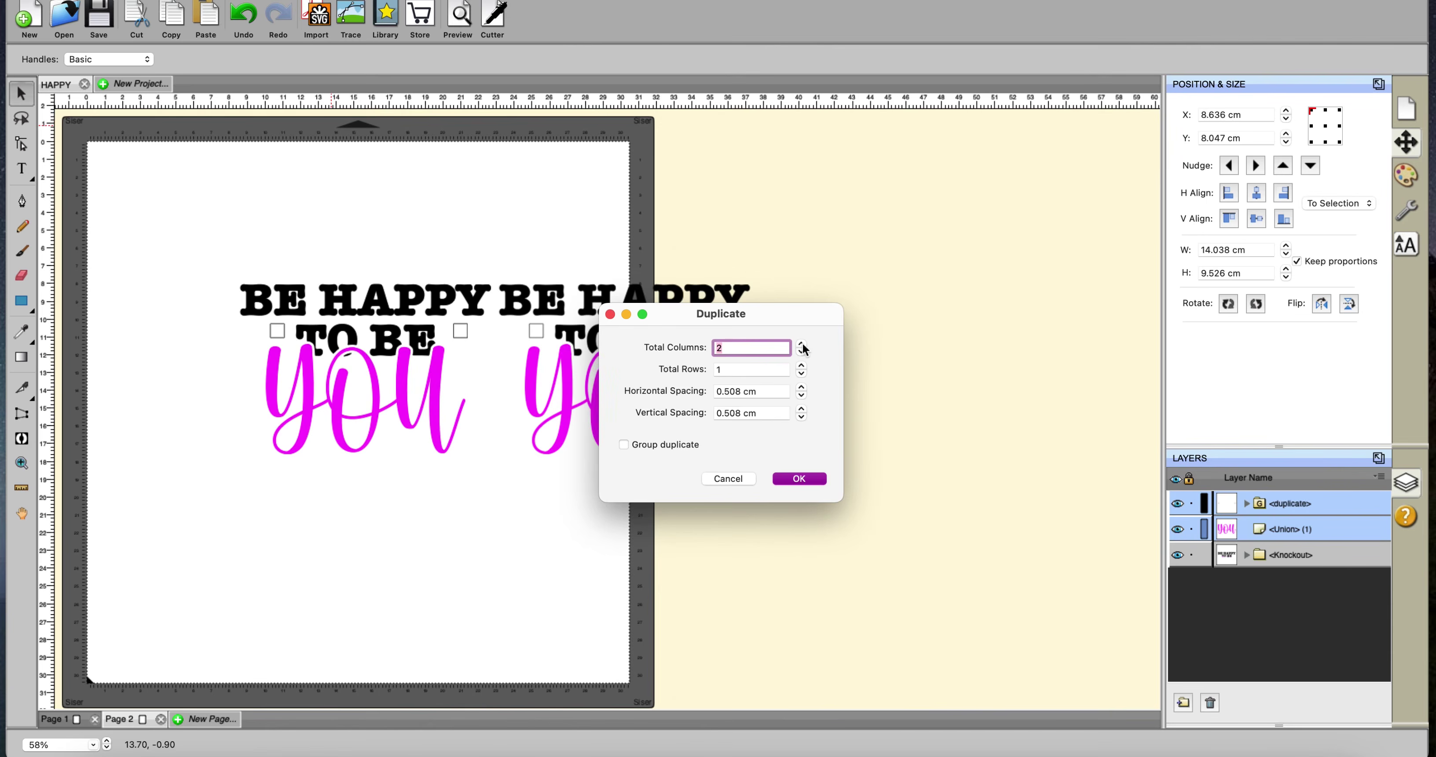
pyautogui.click(802, 388)
pyautogui.click(802, 389)
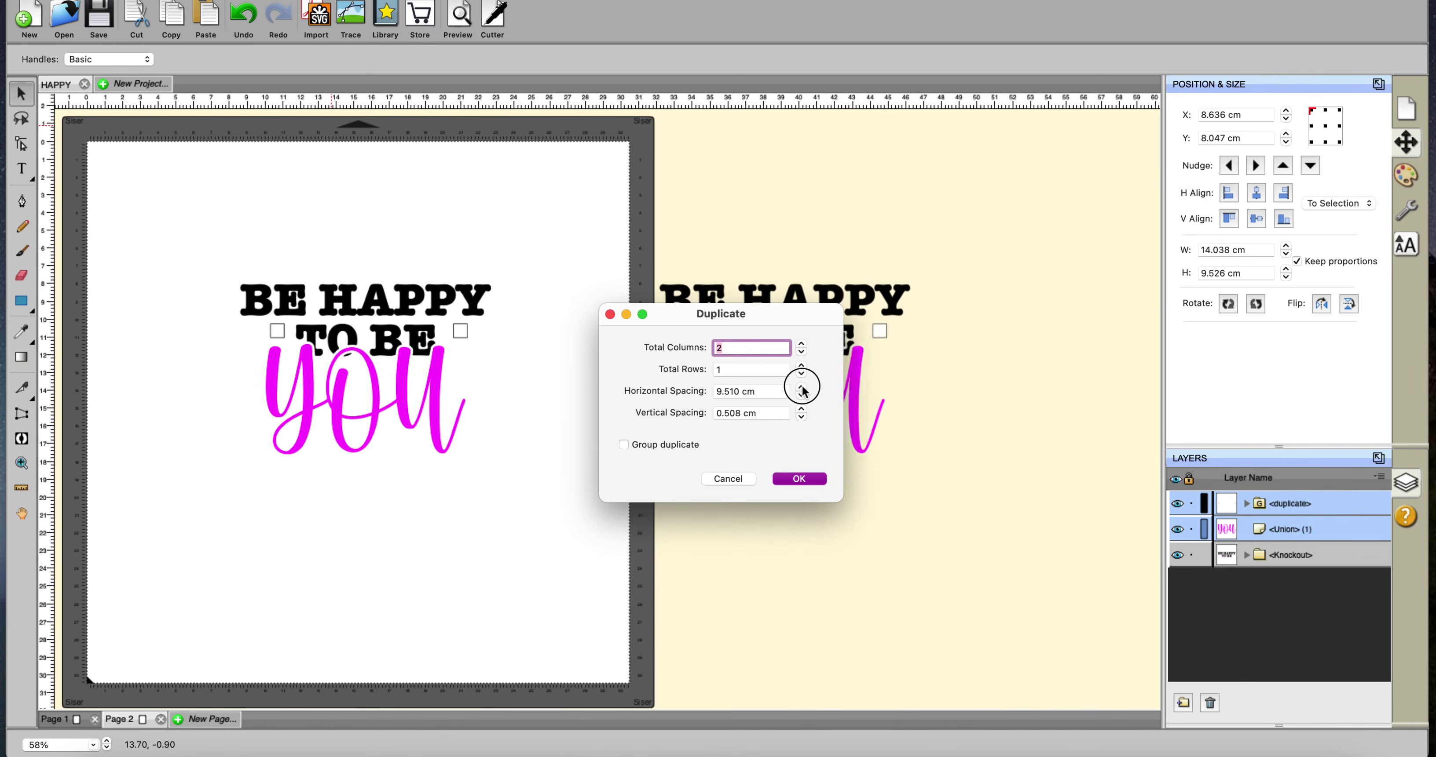
pyautogui.click(801, 479)
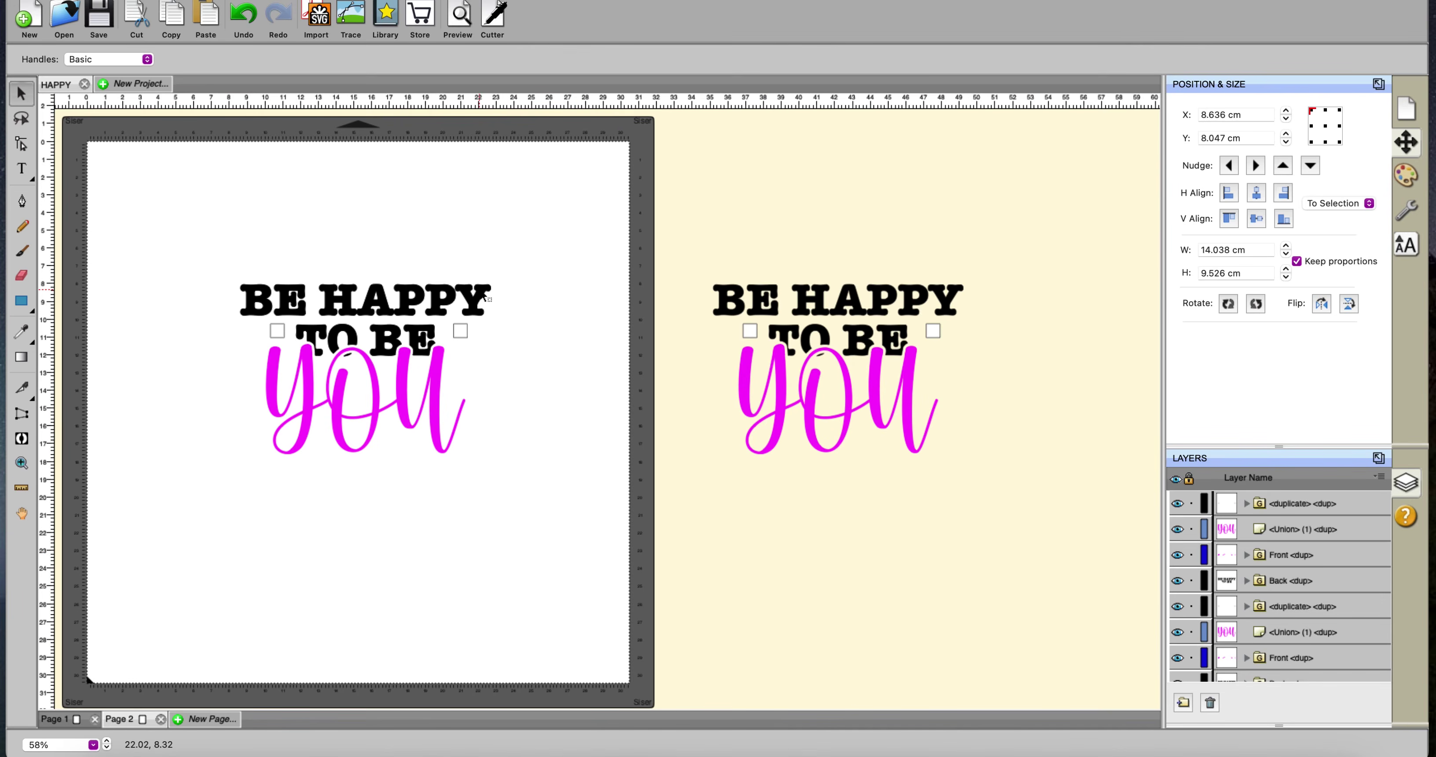
# Delete the black BE HAPPY TO BE text from the design on the mat and group YOU with its two squares.
pyautogui.moveTo(482, 288); pyautogui.dragTo(501, 189)
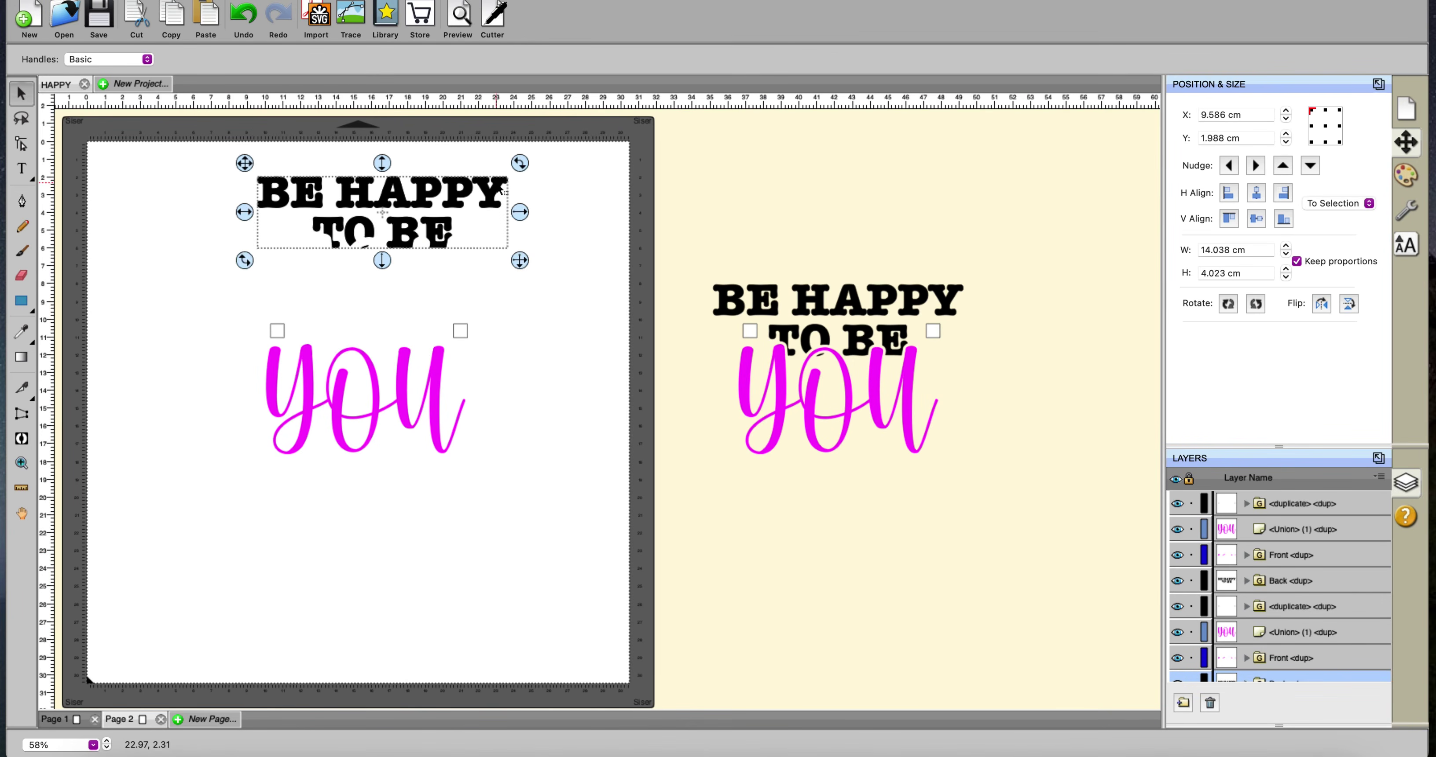
pyautogui.press('Delete')
pyautogui.moveTo(167, 287); pyautogui.dragTo(619, 597)
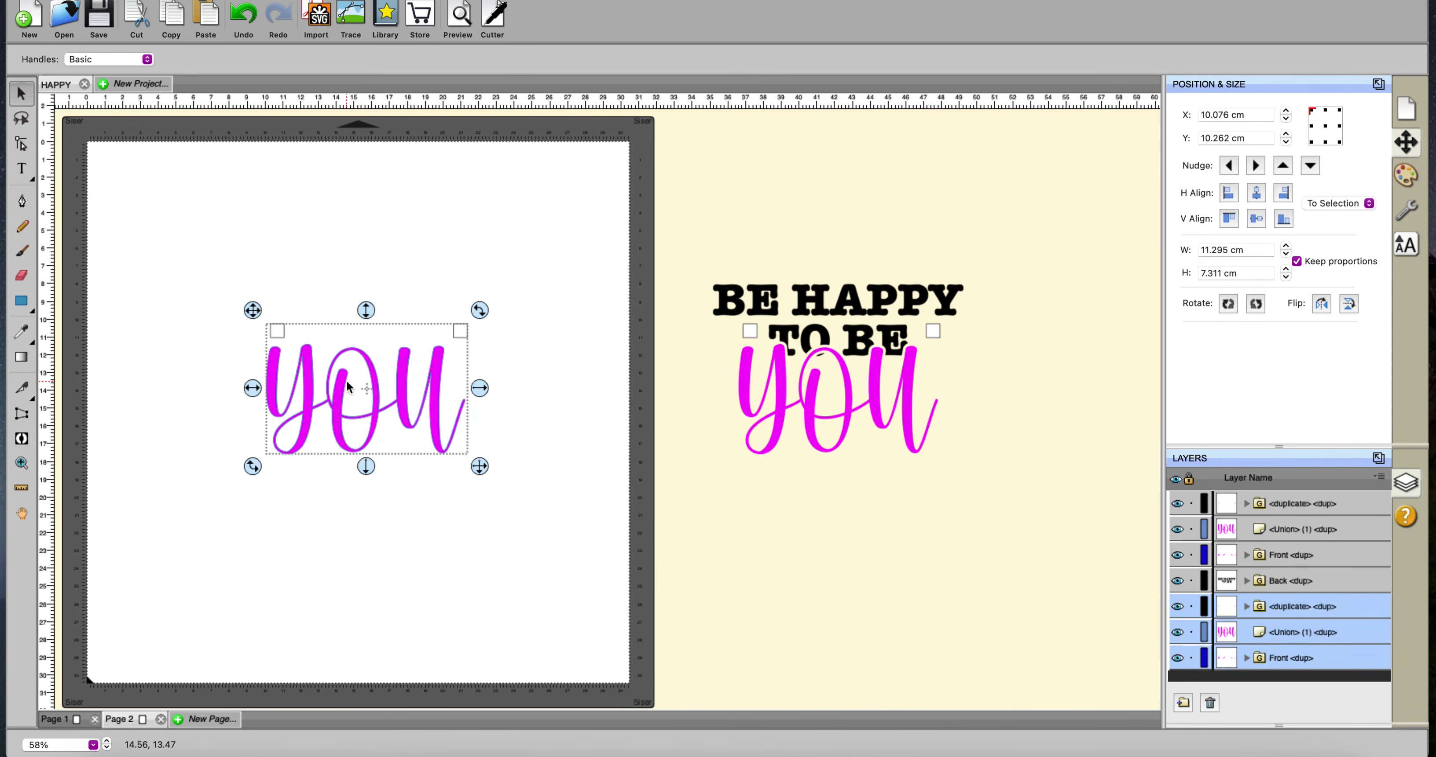
pyautogui.rightClick(346, 379)
pyautogui.click(376, 600)
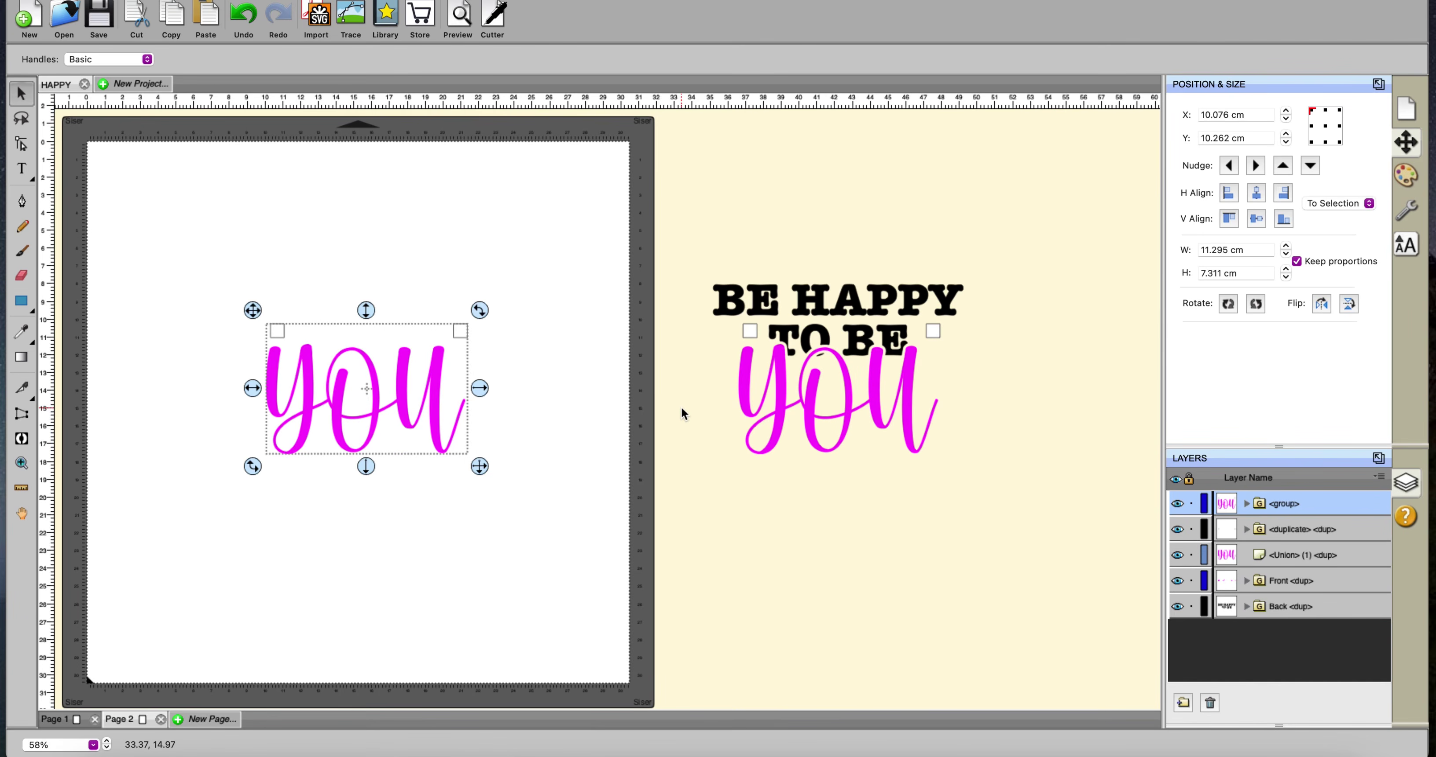
# Delete YOU and the leftover magenta fragments from the copy beside the mat, keeping the black text and squares.
pyautogui.click(781, 384)
pyautogui.press('Delete')
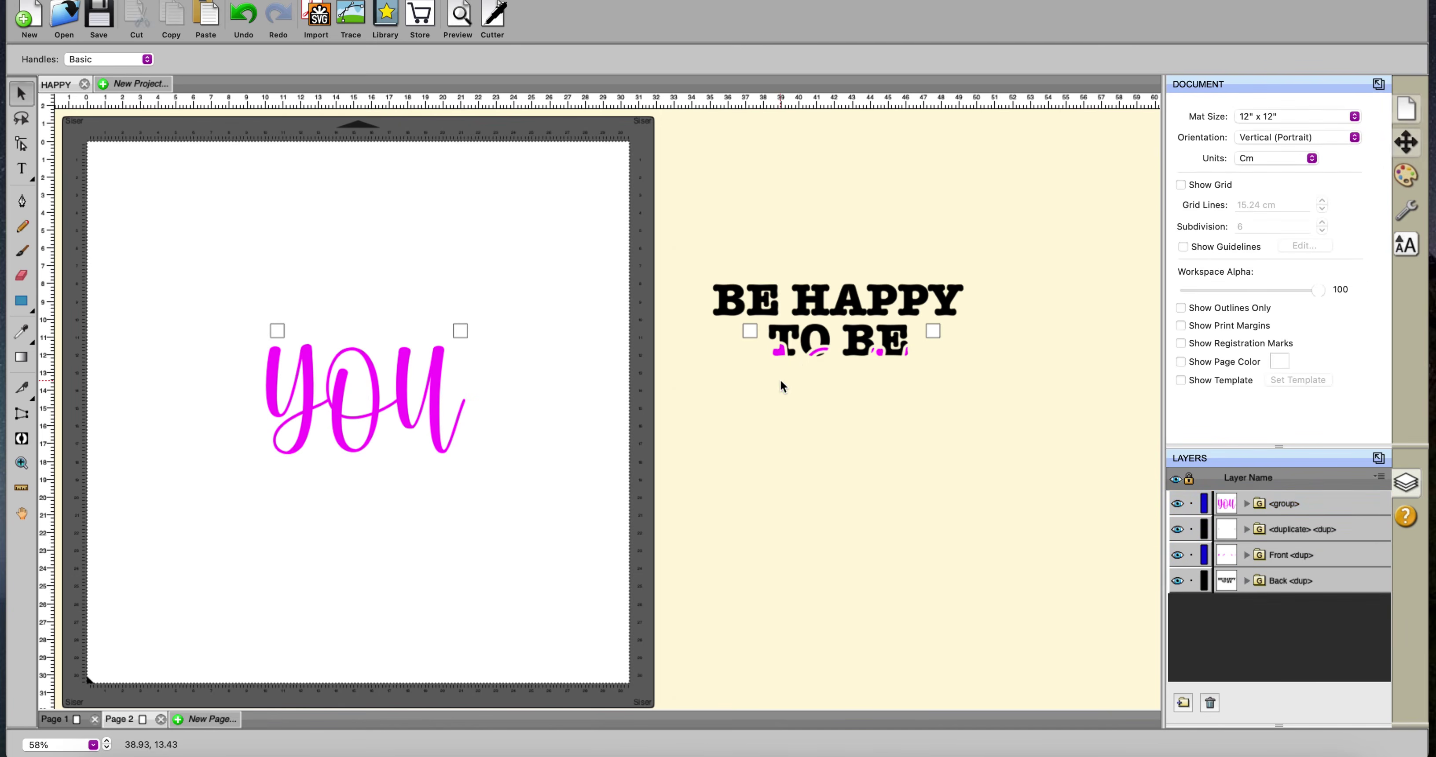
pyautogui.click(778, 357)
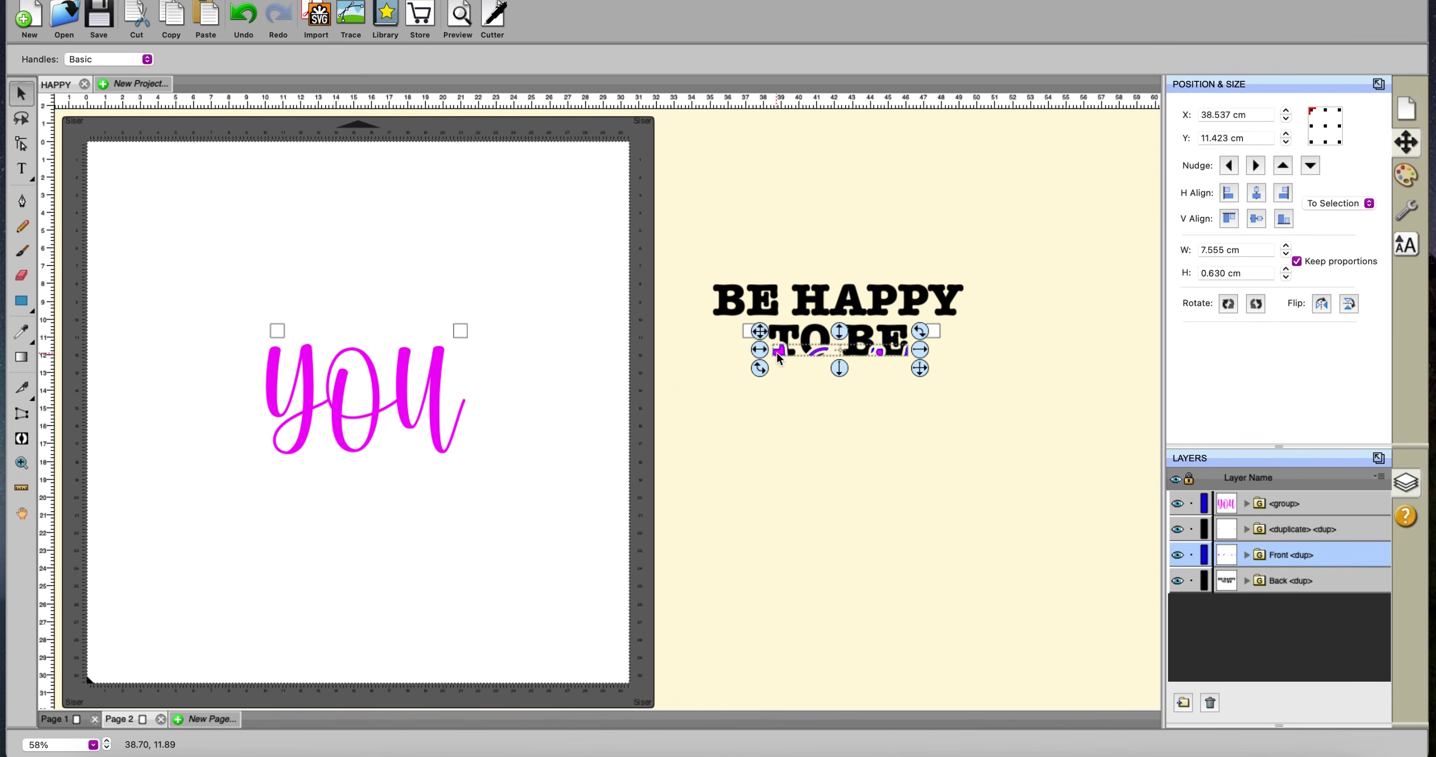
pyautogui.press('Delete')
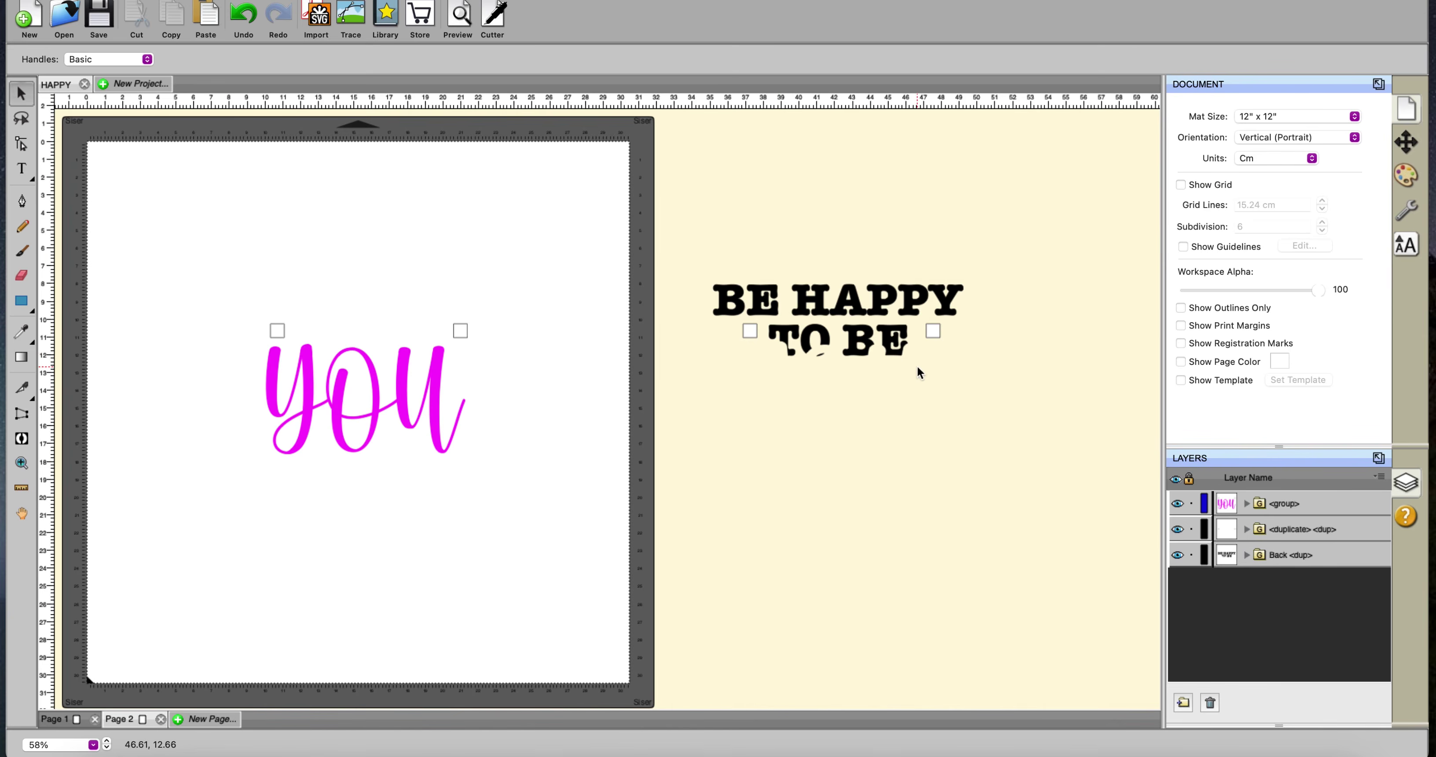
# Undo the last two deletions in the copy beside the mat and redo them both.
pyautogui.click(241, 16)
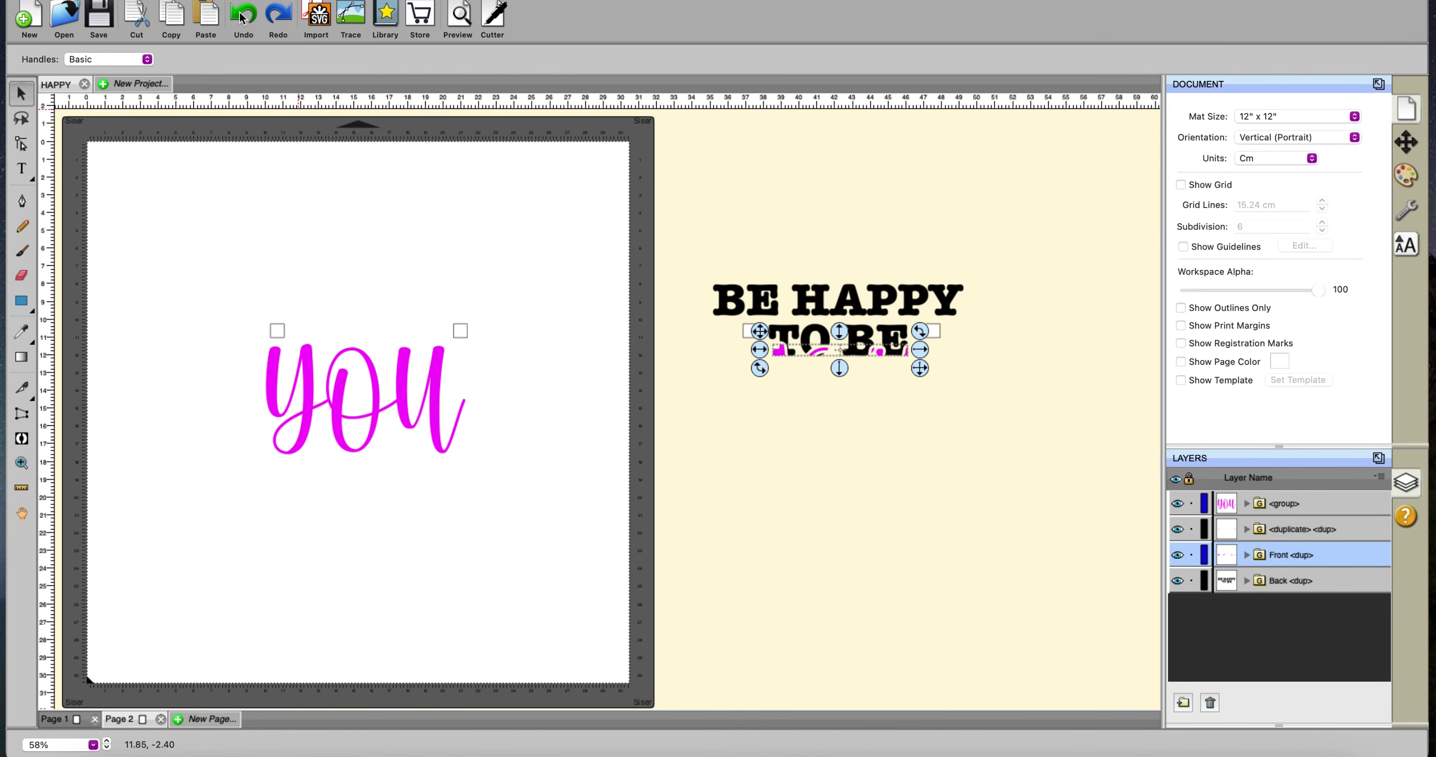
pyautogui.click(242, 16)
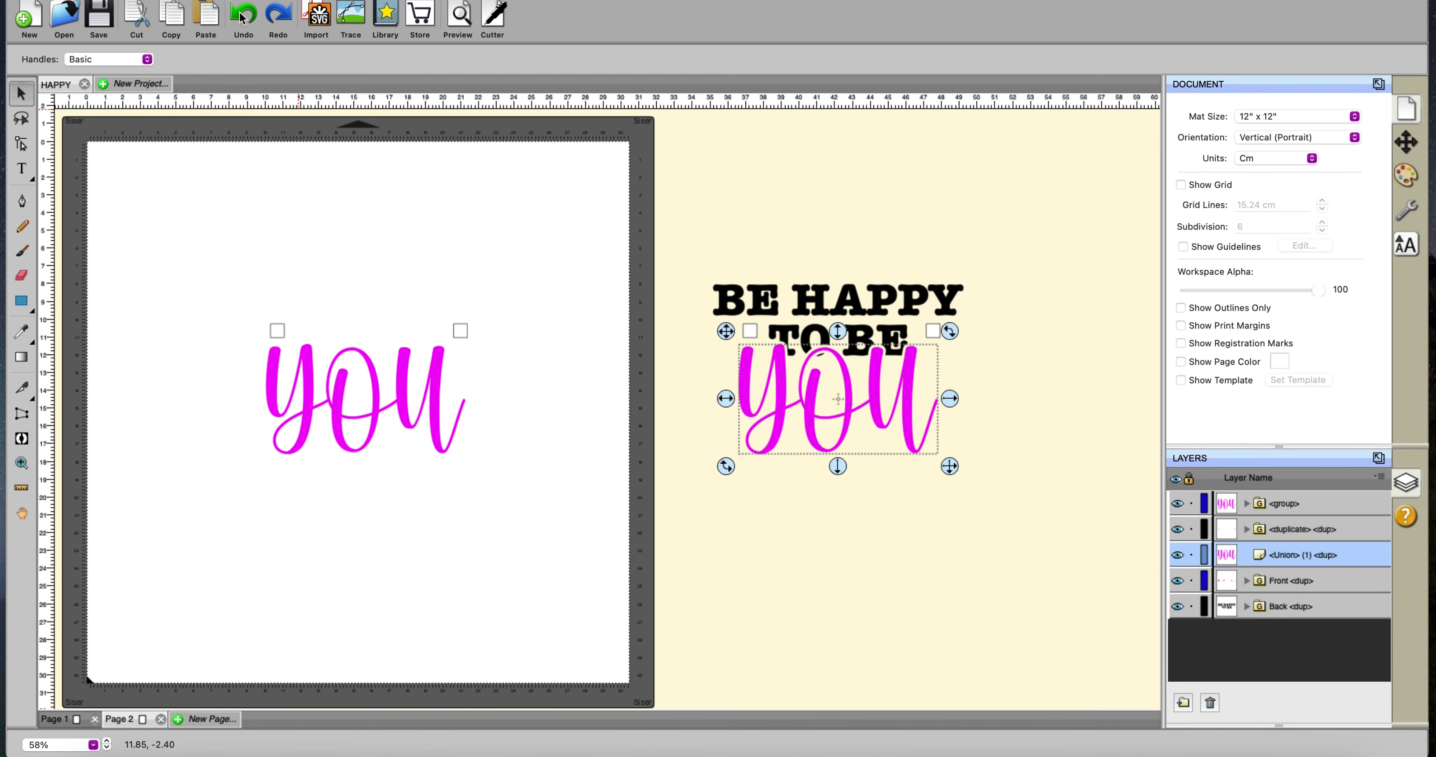
pyautogui.click(277, 18)
pyautogui.click(278, 18)
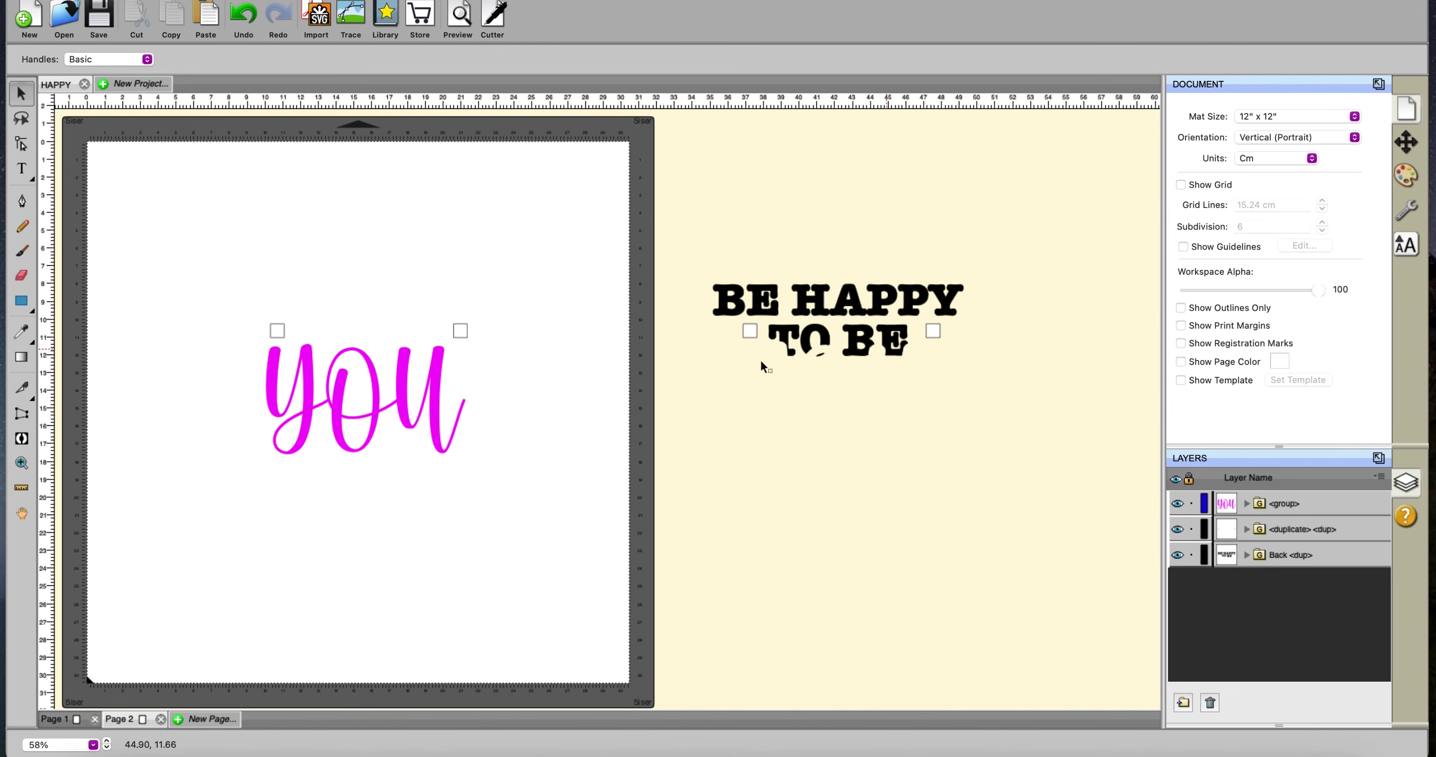
# Group the black text beside the mat with its two squares and move the group onto the upper part of the mat, above YOU.
pyautogui.moveTo(666, 248); pyautogui.dragTo(1079, 453)
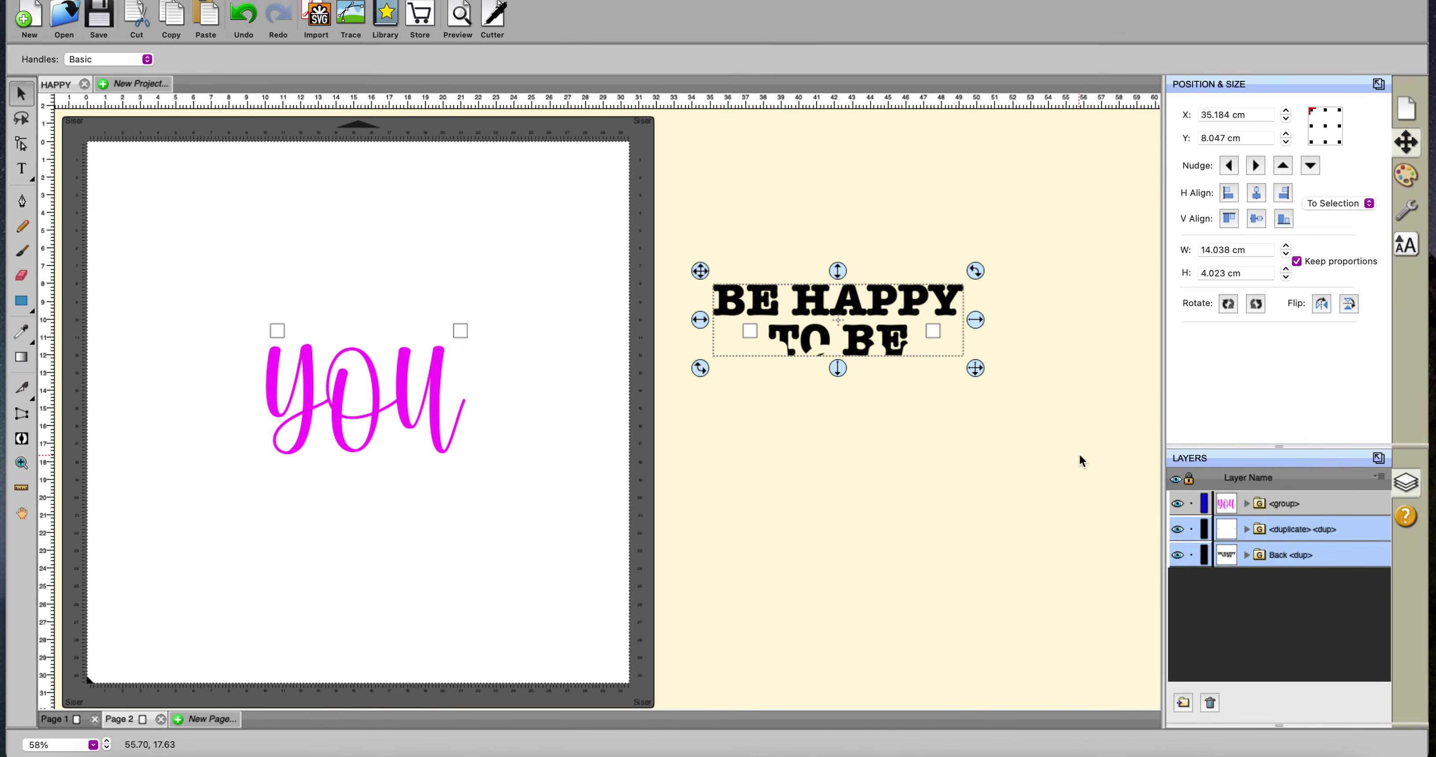
pyautogui.rightClick(899, 323)
pyautogui.click(922, 553)
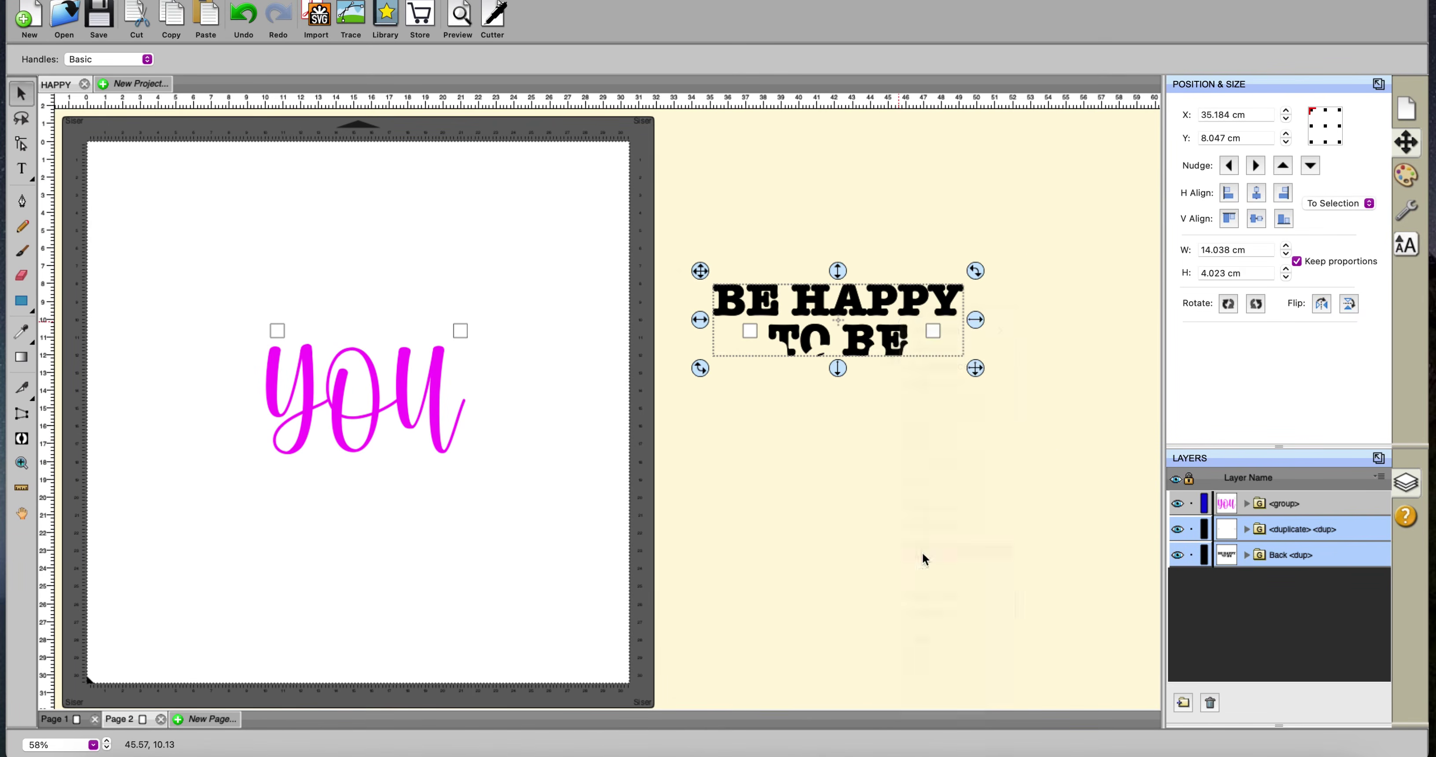
pyautogui.moveTo(899, 304); pyautogui.dragTo(428, 299)
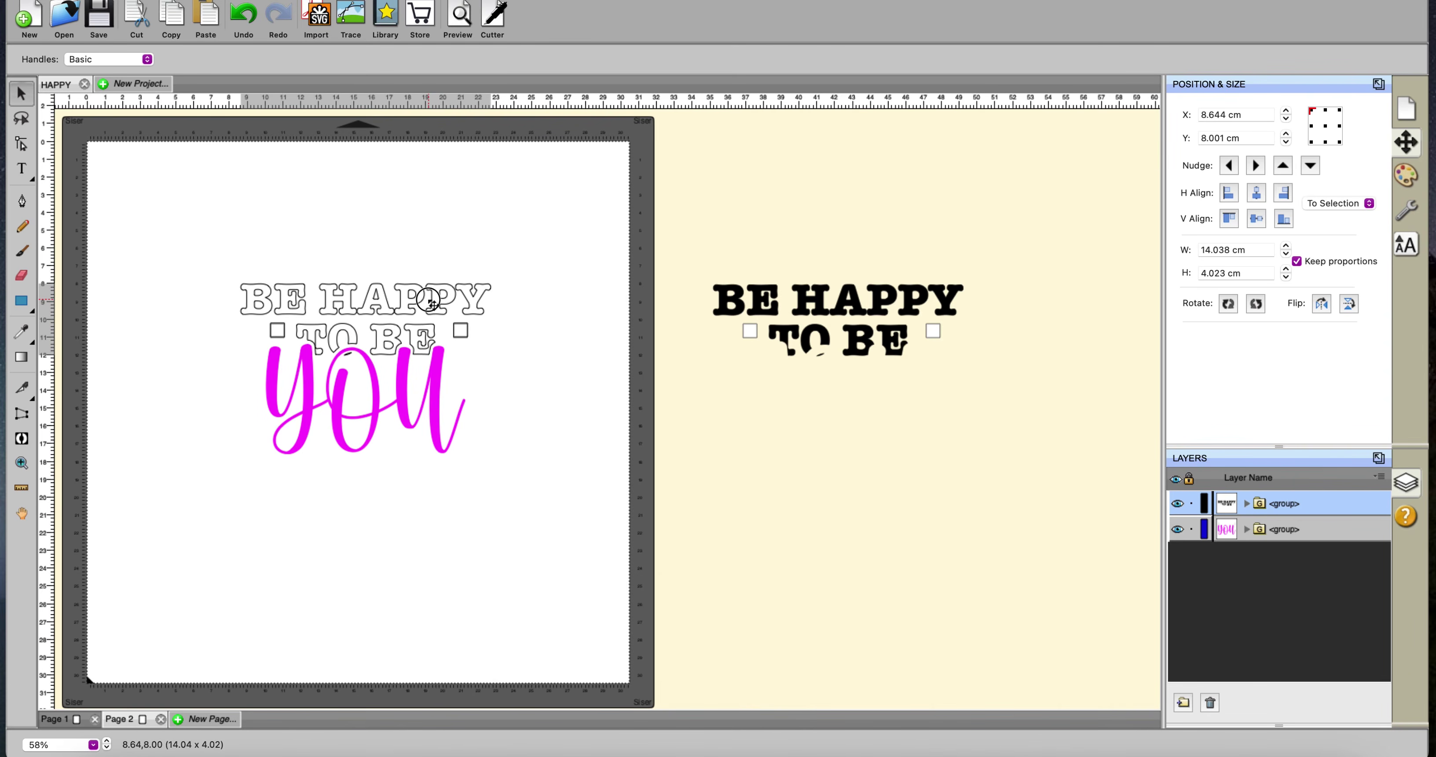
pyautogui.moveTo(429, 300); pyautogui.dragTo(378, 224)
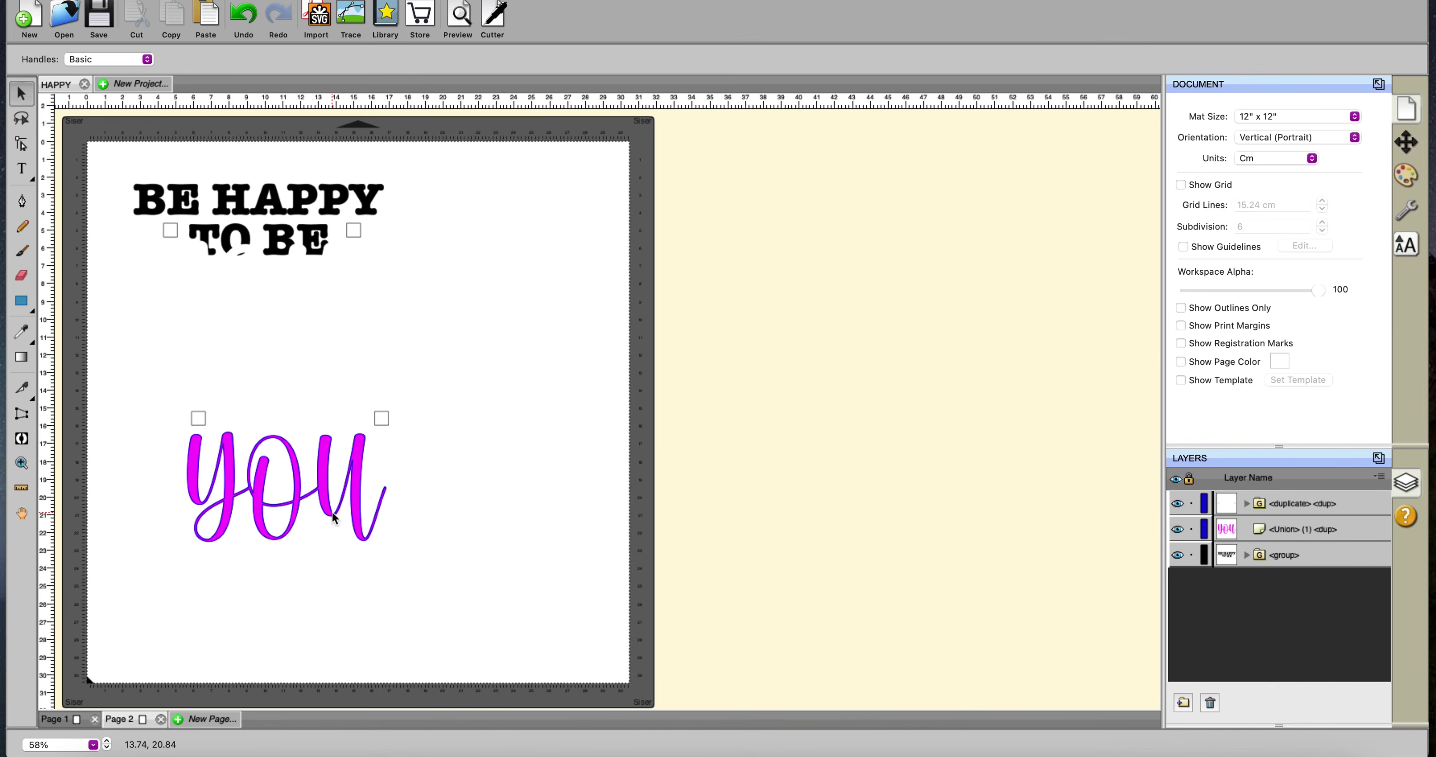
# Apply Weeding to YOU and its squares with a border, two full vertical lines and one full horizontal line through the middle.
pyautogui.moveTo(144, 372); pyautogui.dragTo(497, 604)
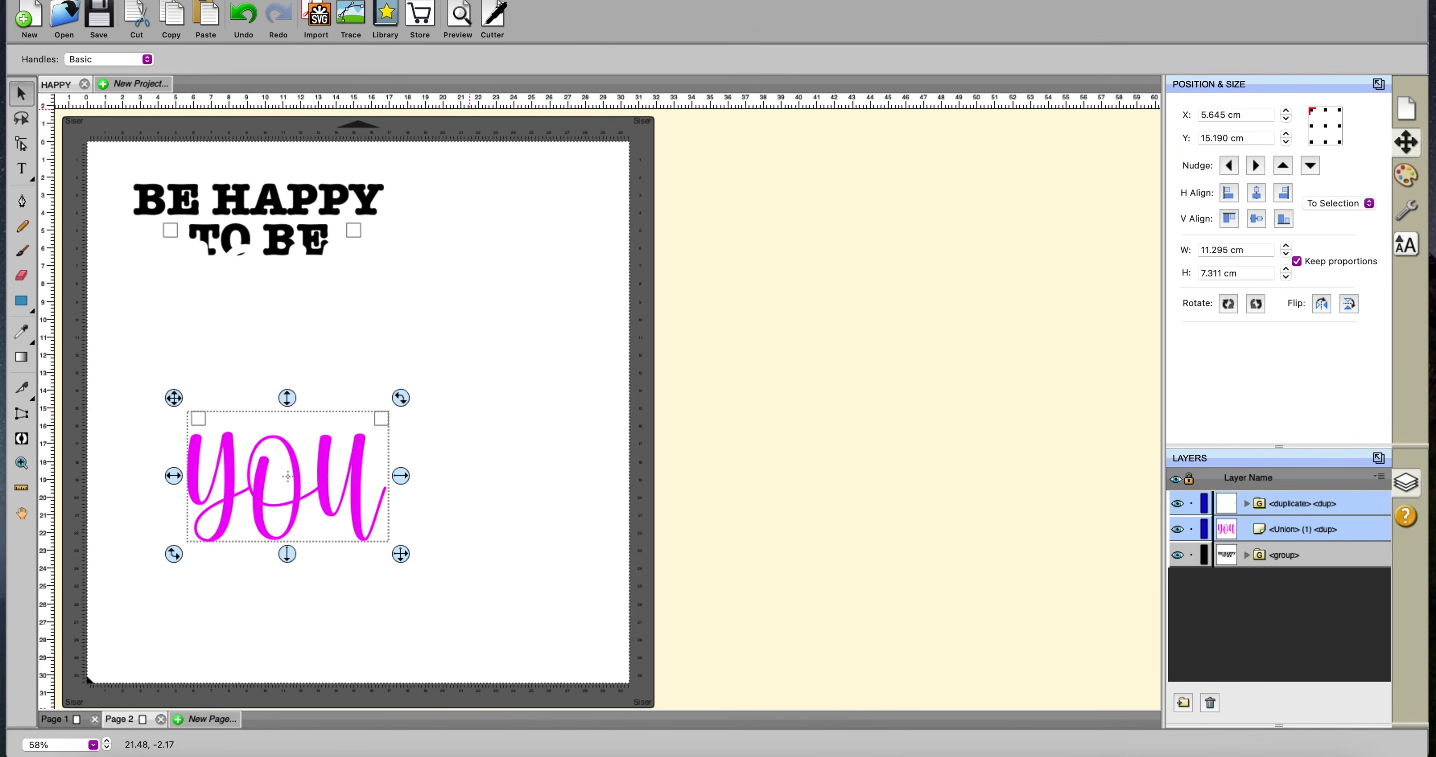
pyautogui.click(422, 1)
pyautogui.click(428, 443)
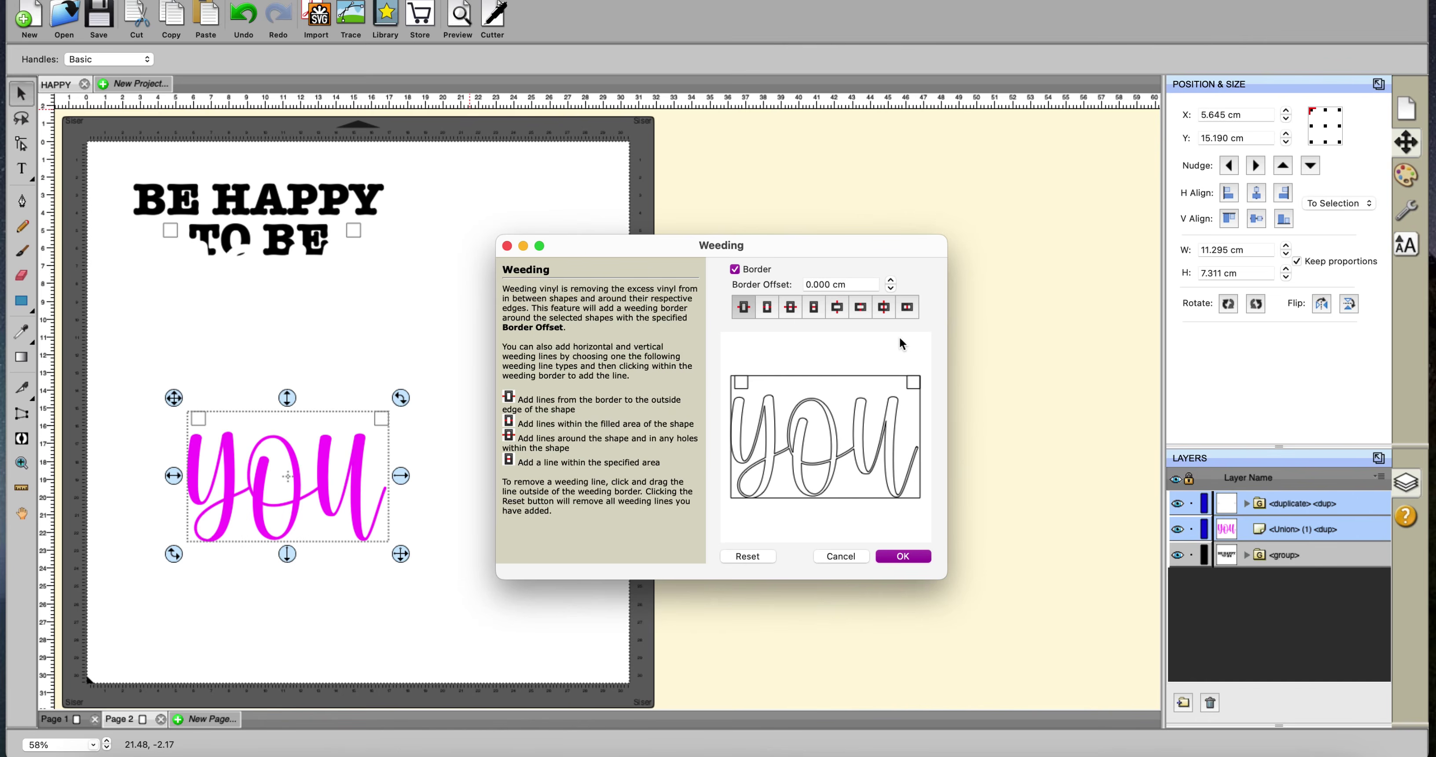
pyautogui.click(884, 309)
pyautogui.click(812, 383)
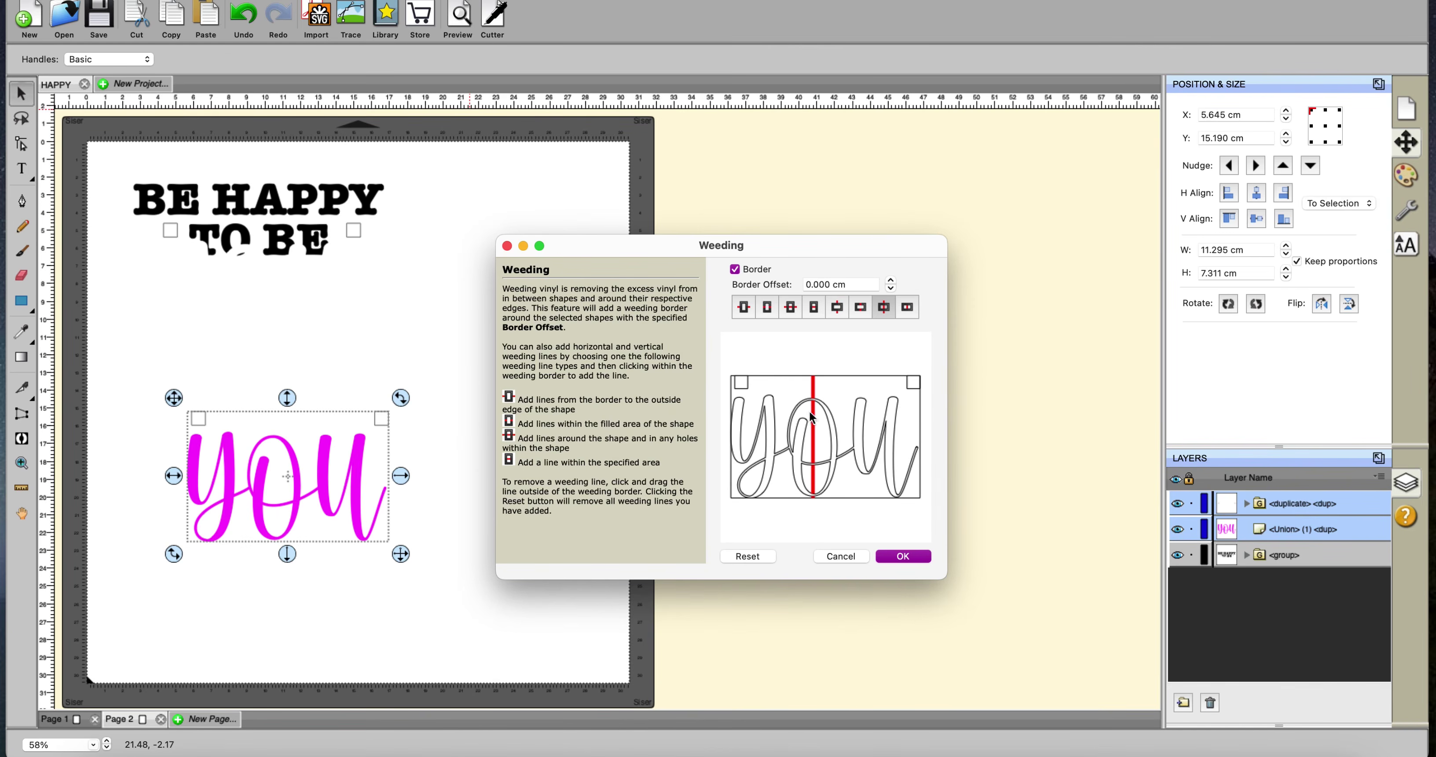
pyautogui.click(876, 400)
pyautogui.click(879, 437)
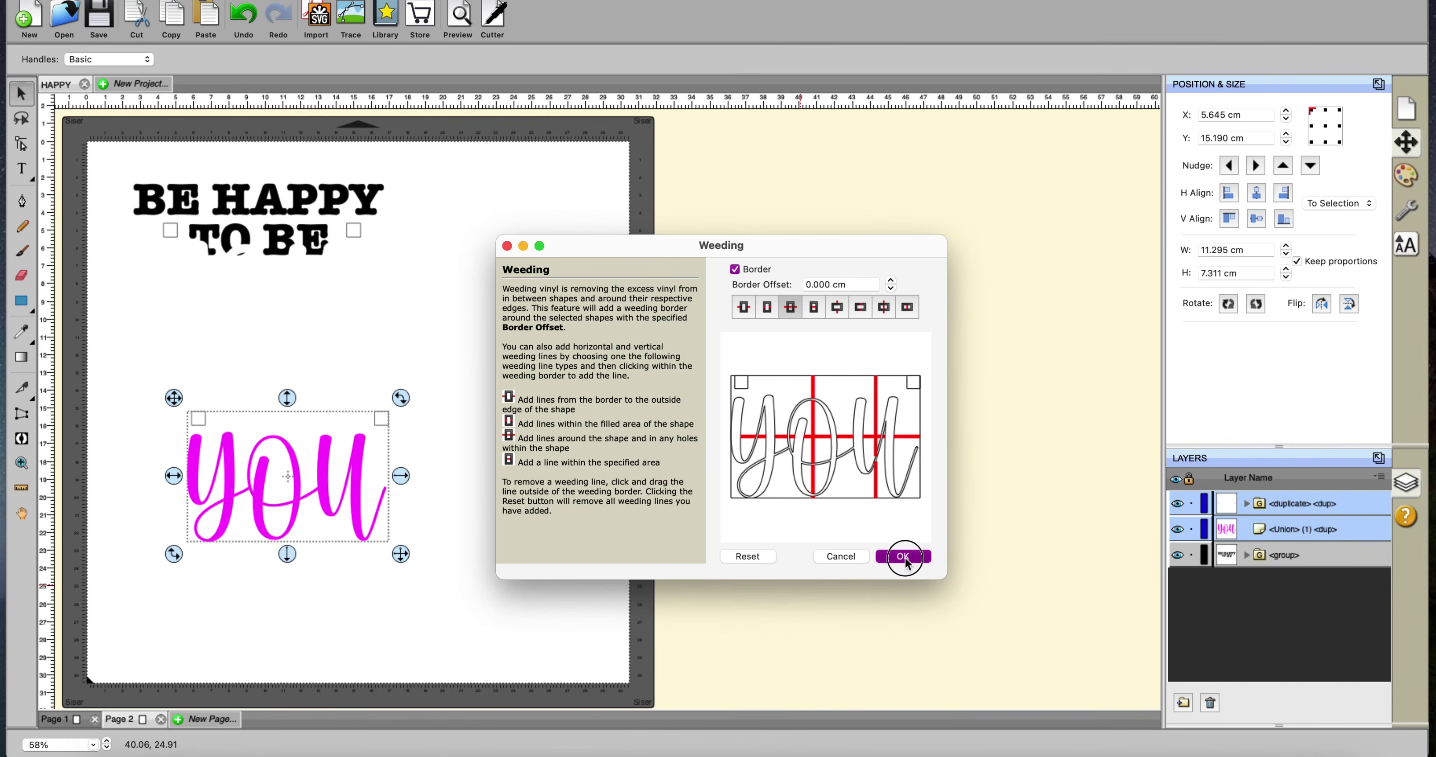
pyautogui.click(903, 556)
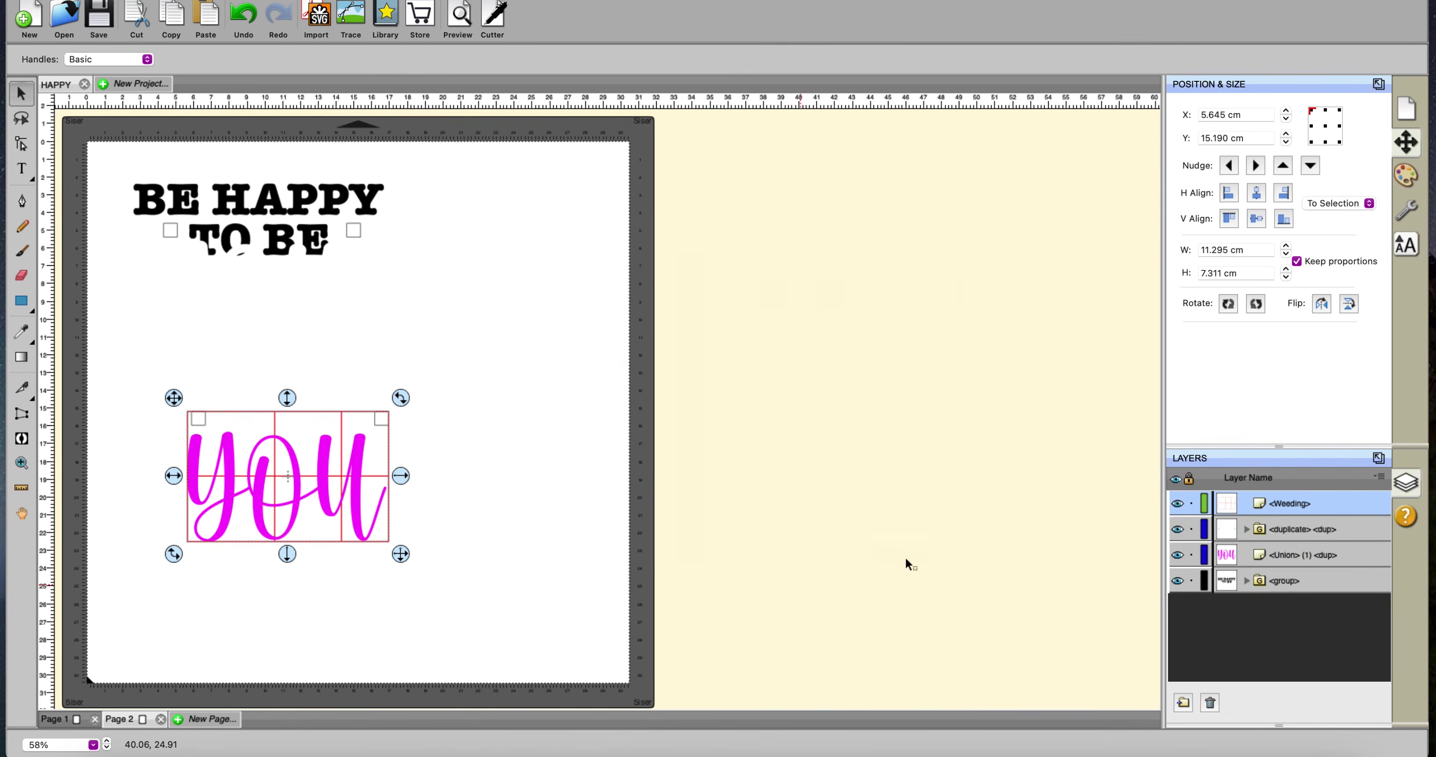
# Group the YOU lettering, its two squares and their weeding lines together.
pyautogui.click(307, 626)
pyautogui.moveTo(132, 376); pyautogui.dragTo(509, 659)
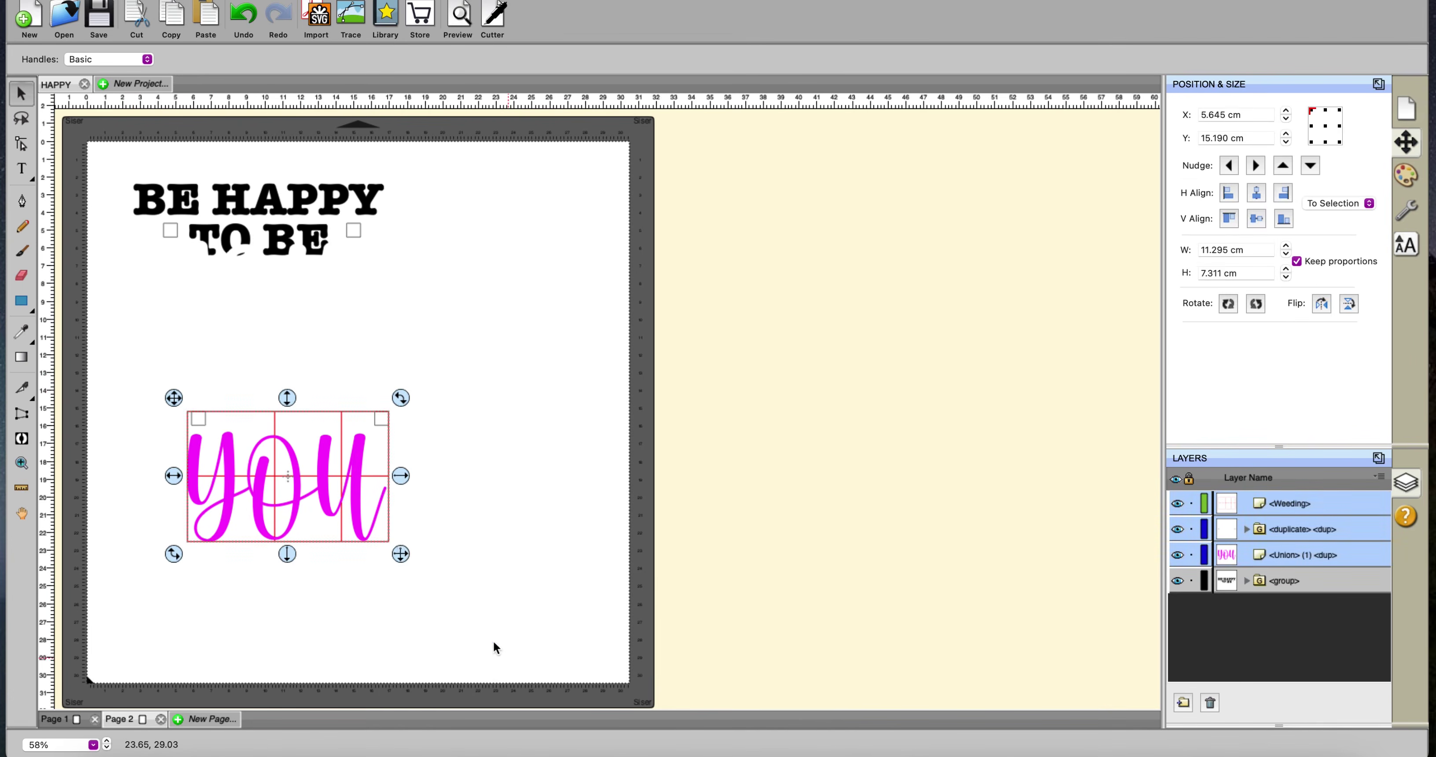
pyautogui.rightClick(340, 465)
pyautogui.click(371, 599)
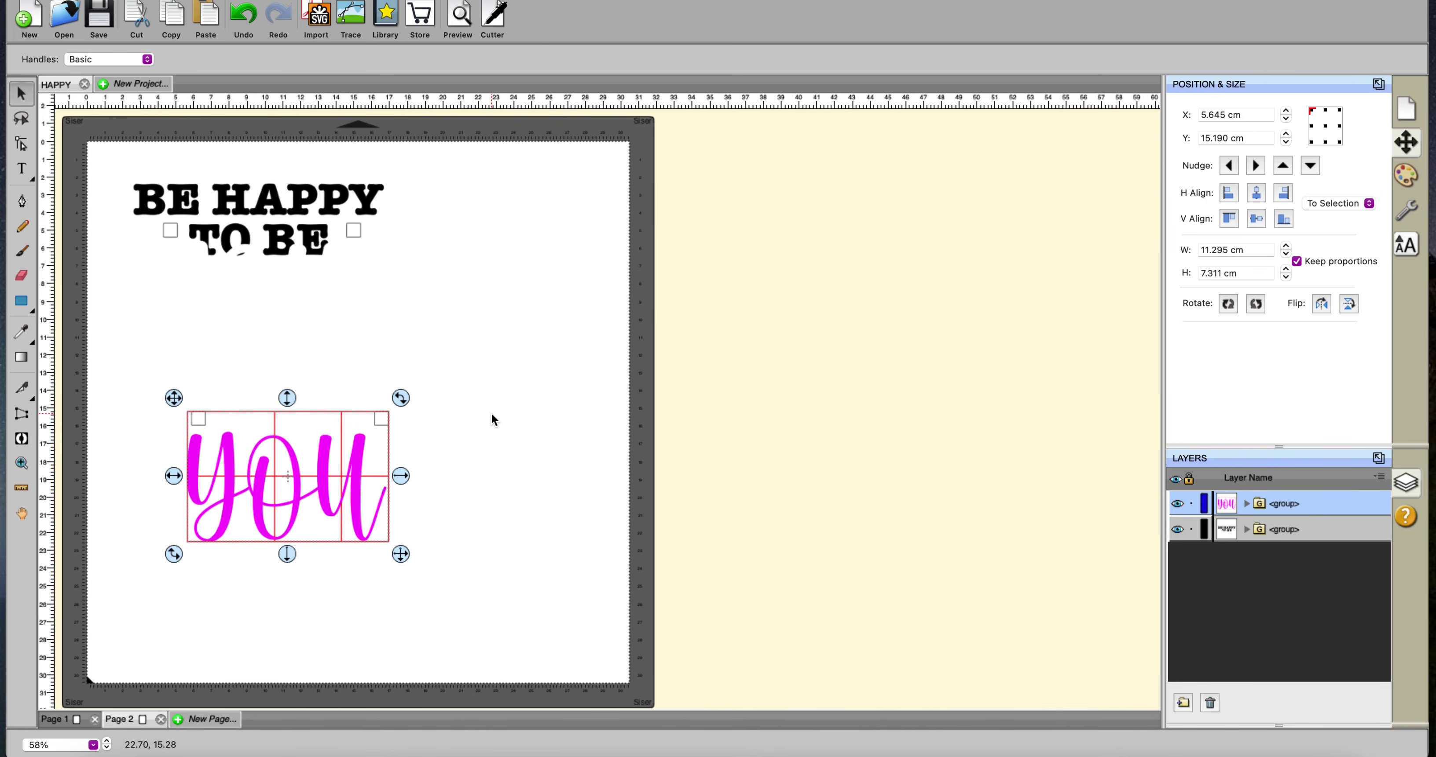
# Apply Weeding to the BE HAPPY TO BE group with a border and one full vertical line through the middle.
pyautogui.moveTo(99, 160); pyautogui.dragTo(466, 325)
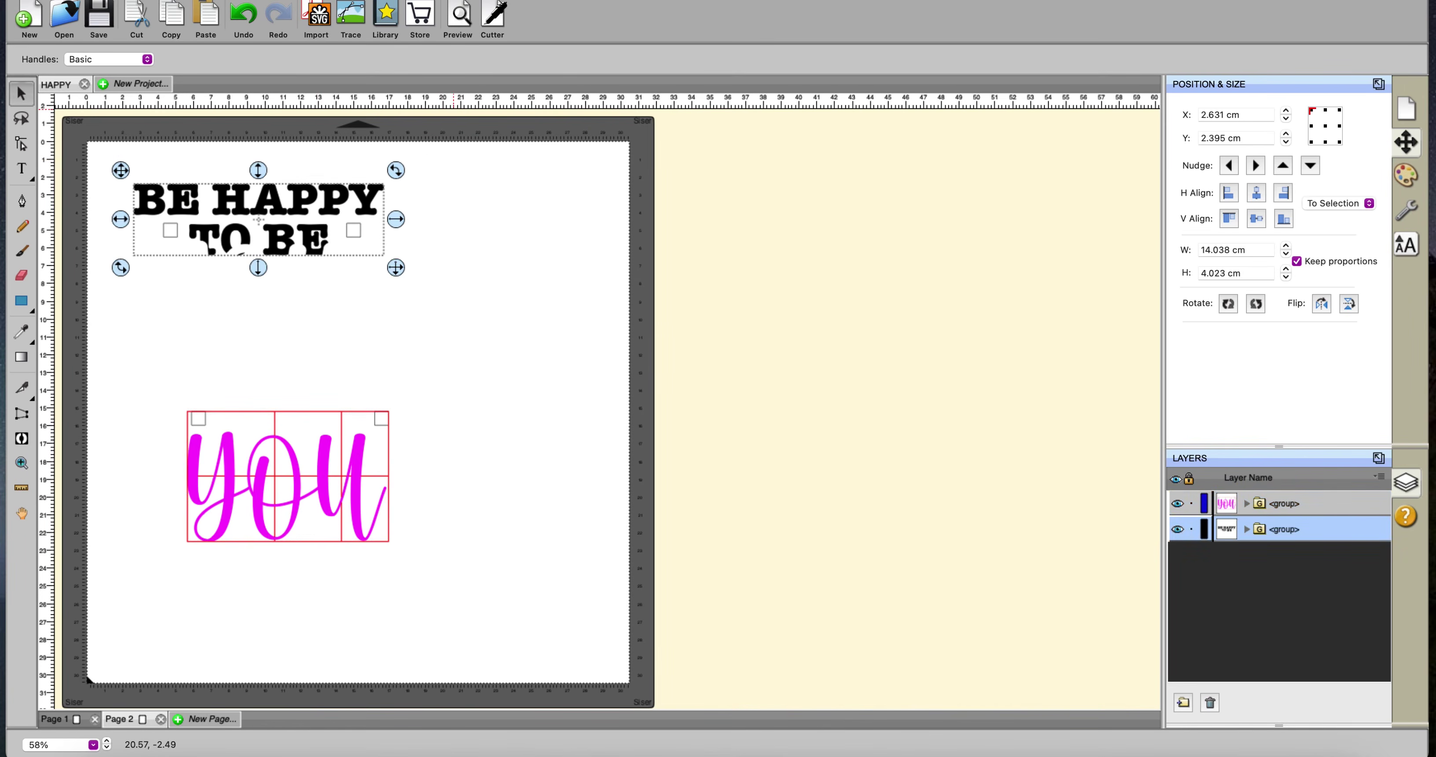
pyautogui.click(418, 0)
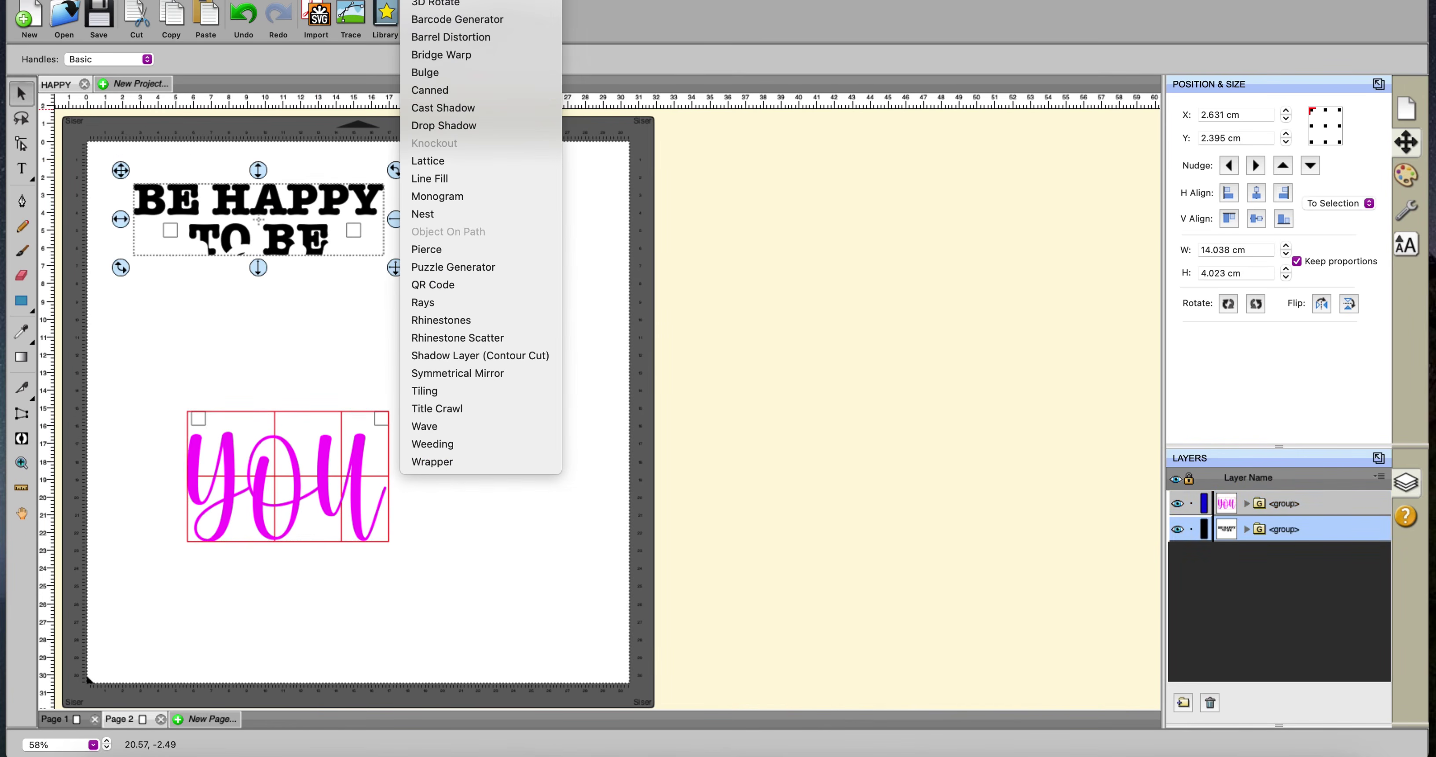
pyautogui.click(466, 448)
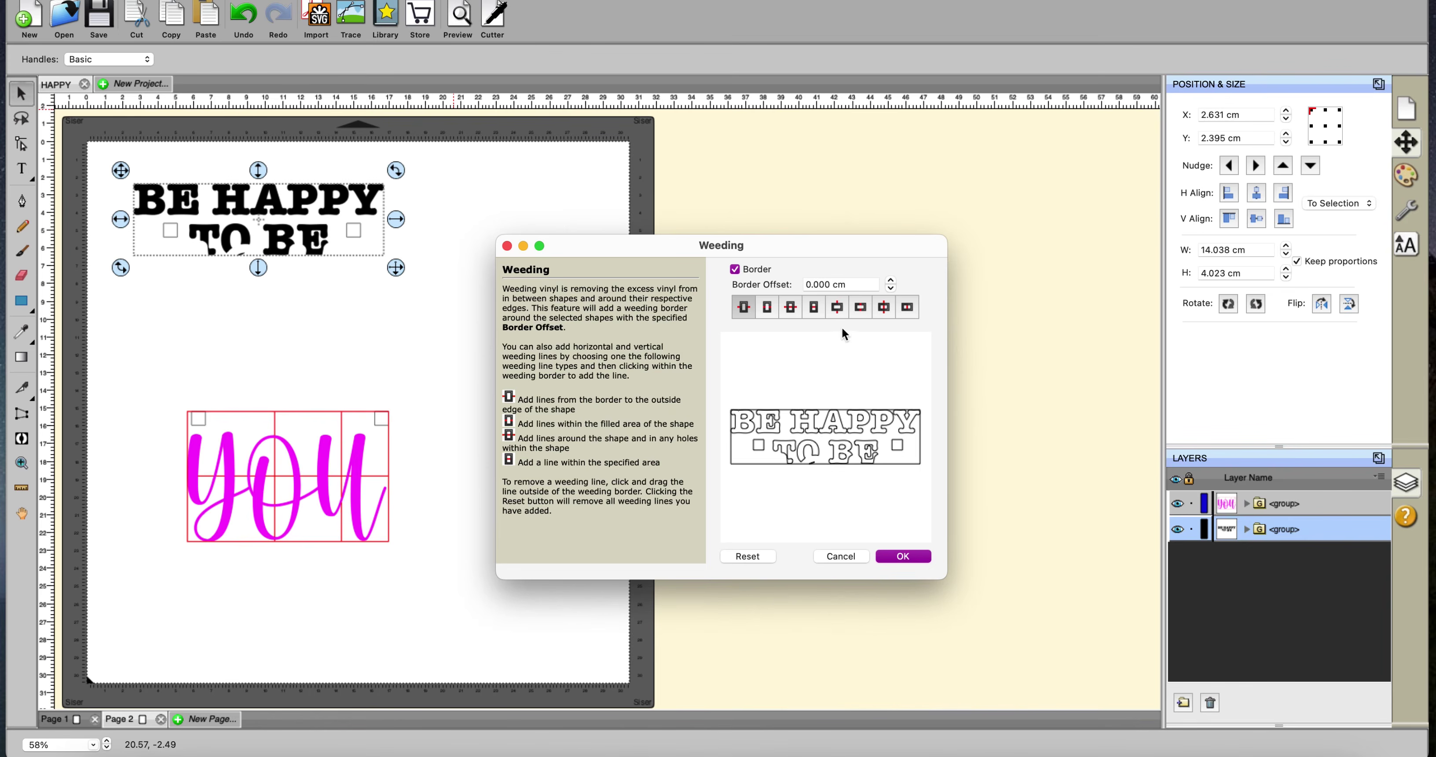
pyautogui.click(885, 309)
pyautogui.click(825, 441)
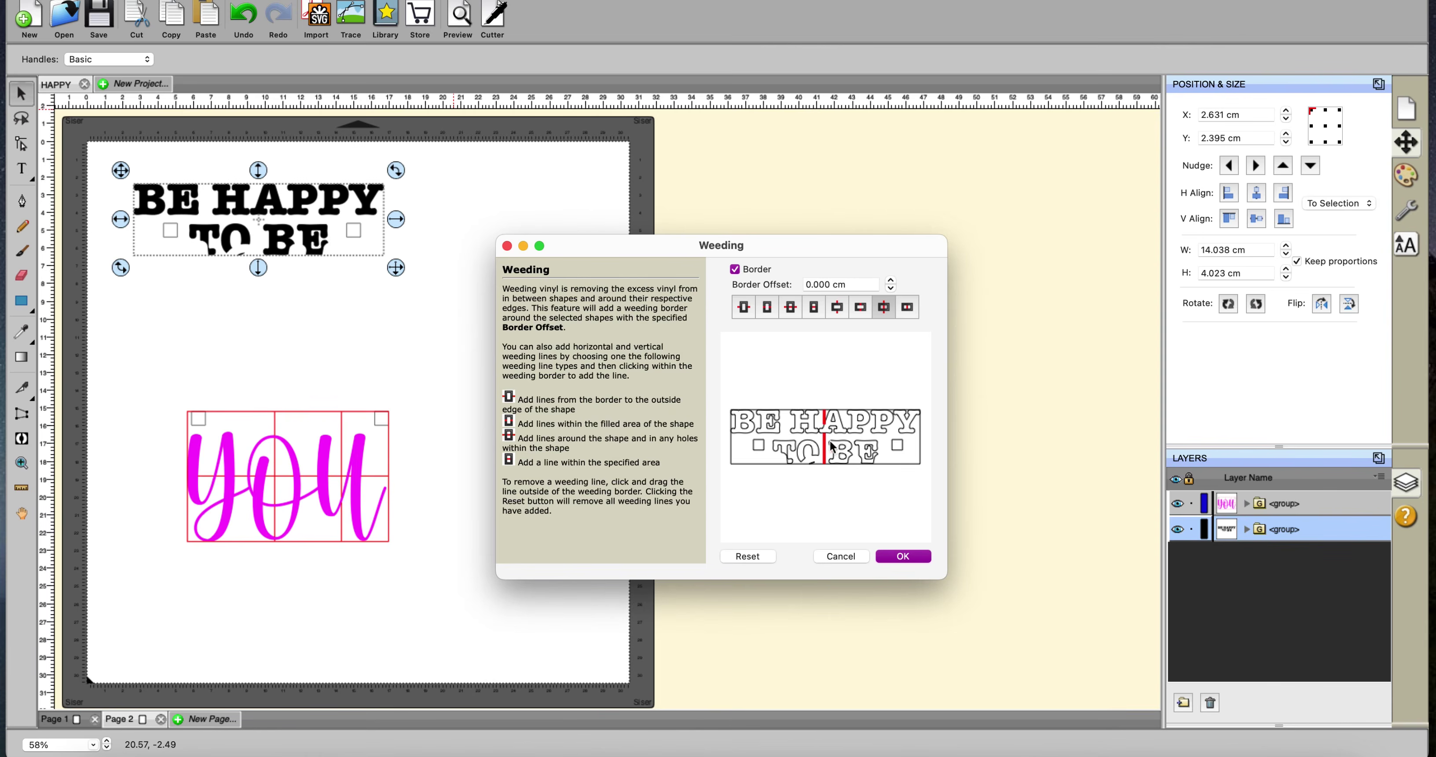
pyautogui.click(918, 557)
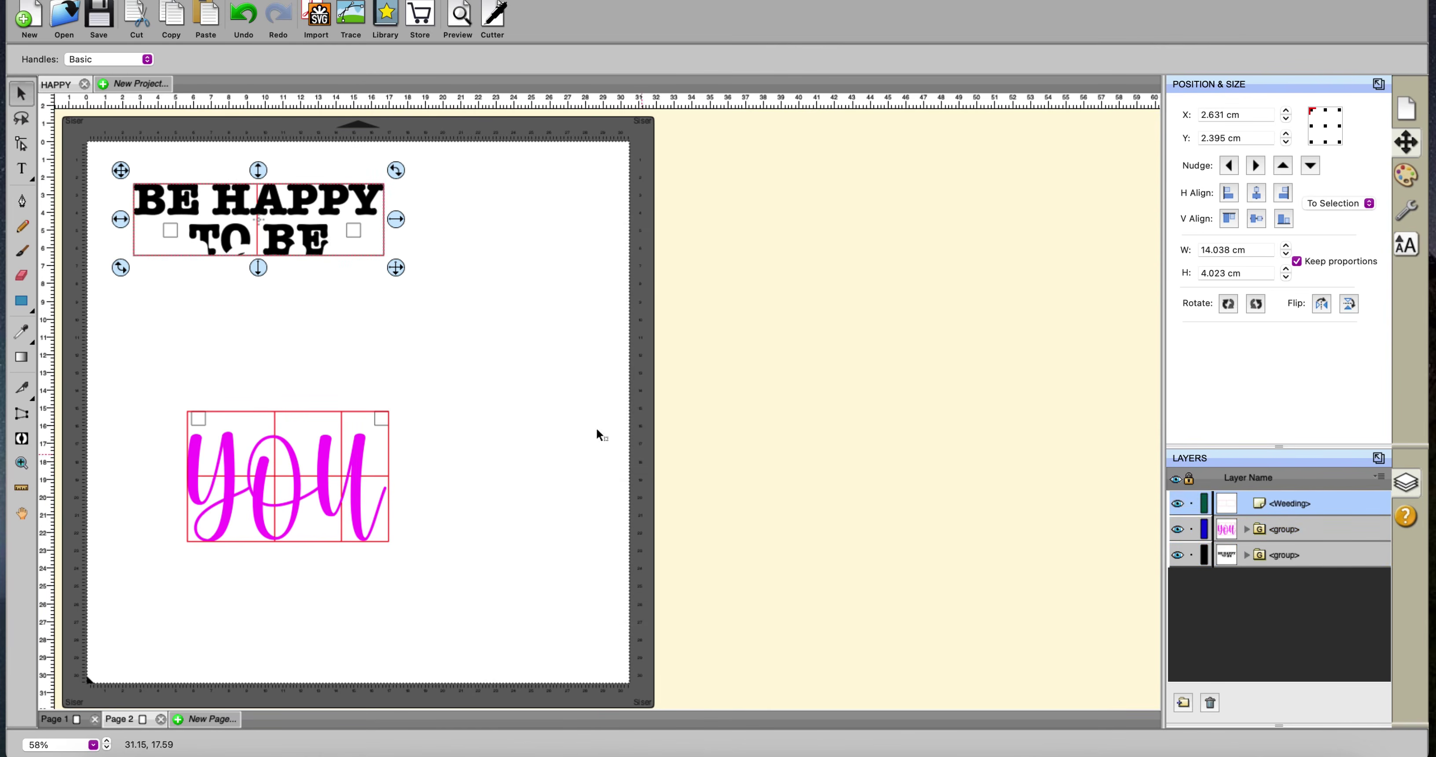
# Group the BE HAPPY TO BE text and squares with their weeding lines and clear the selection.
pyautogui.moveTo(90, 148); pyautogui.dragTo(434, 356)
pyautogui.rightClick(345, 244)
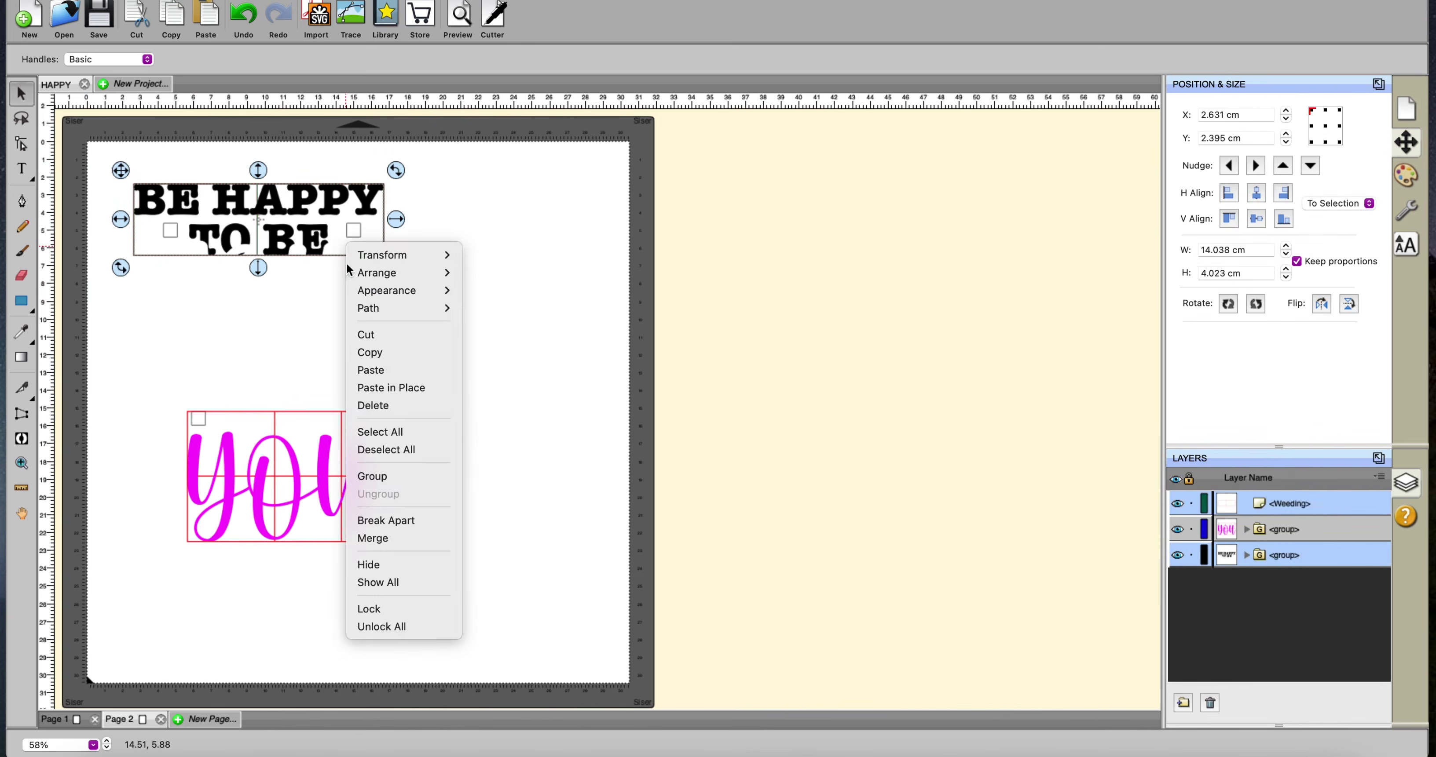
pyautogui.click(372, 476)
pyautogui.click(464, 404)
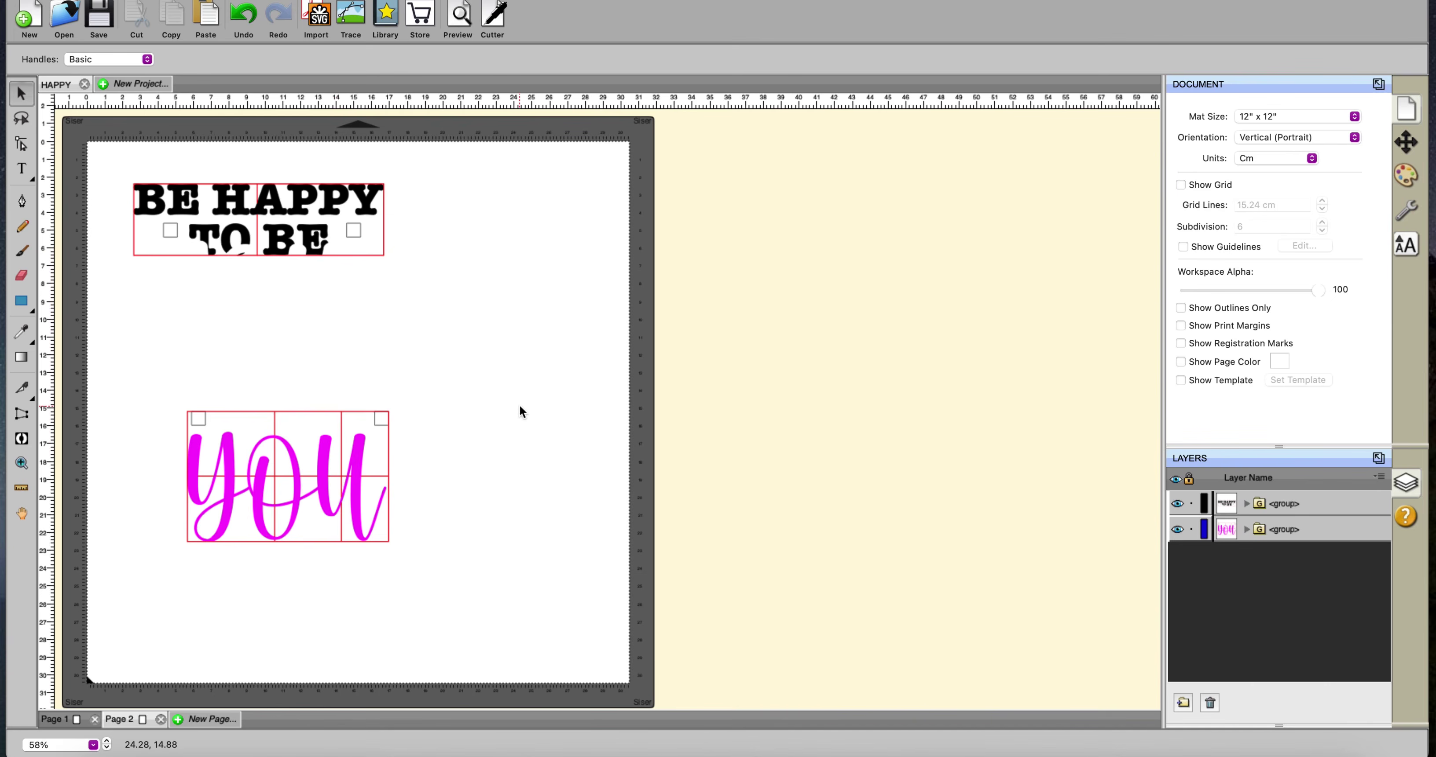
# Switch to Page 1 to examine the mirrored CRAFT design laid out with its weeding lines.
pyautogui.click(56, 718)
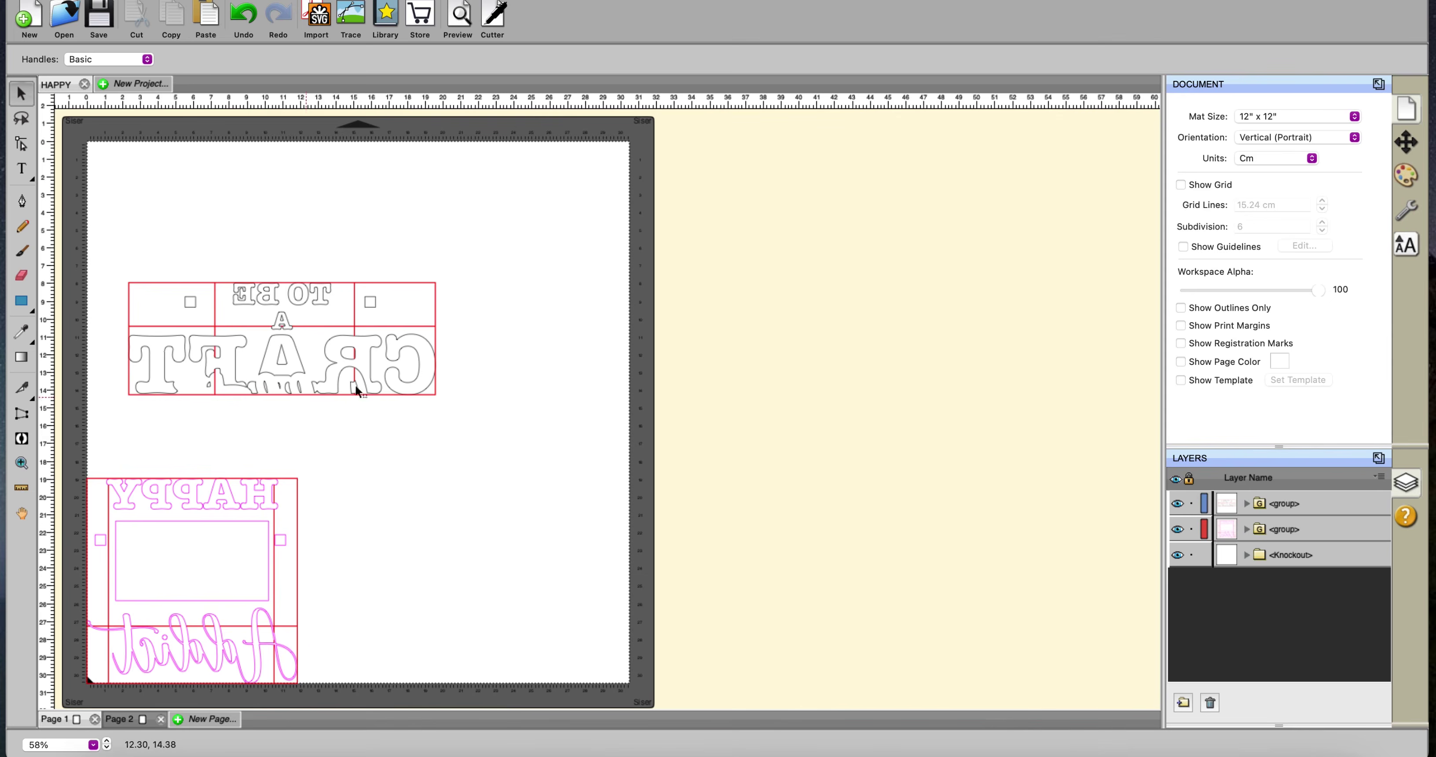